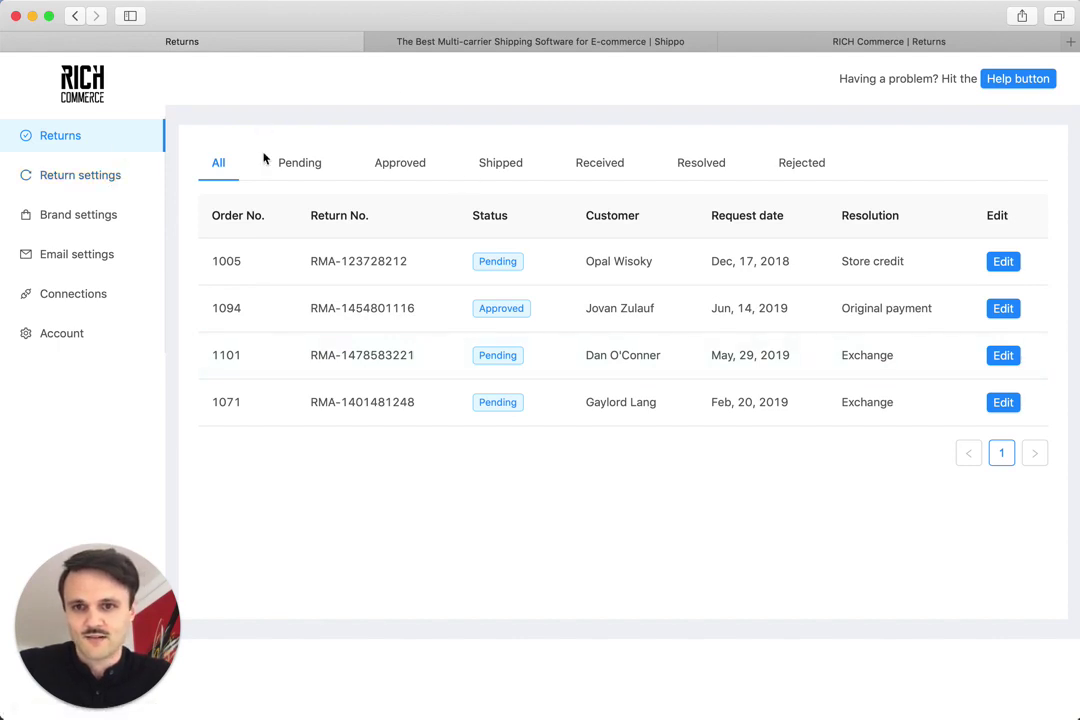
Step: Filter the returns list to Pending, then go to Return settings down to Return methods
left_click(299, 166)
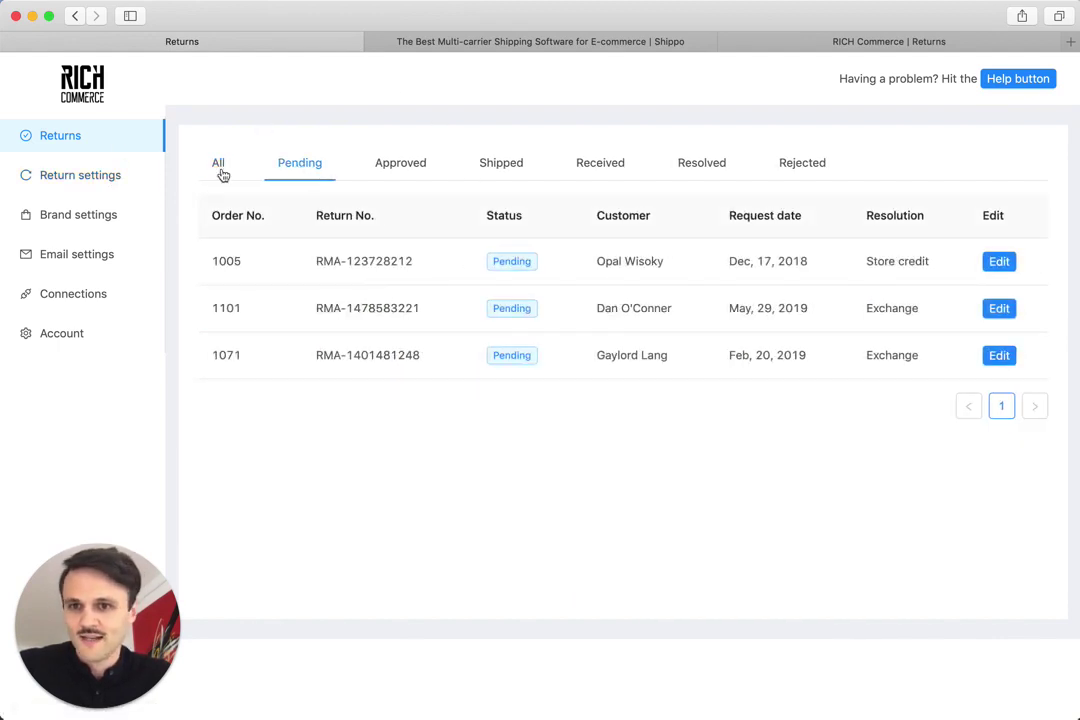
left_click(104, 177)
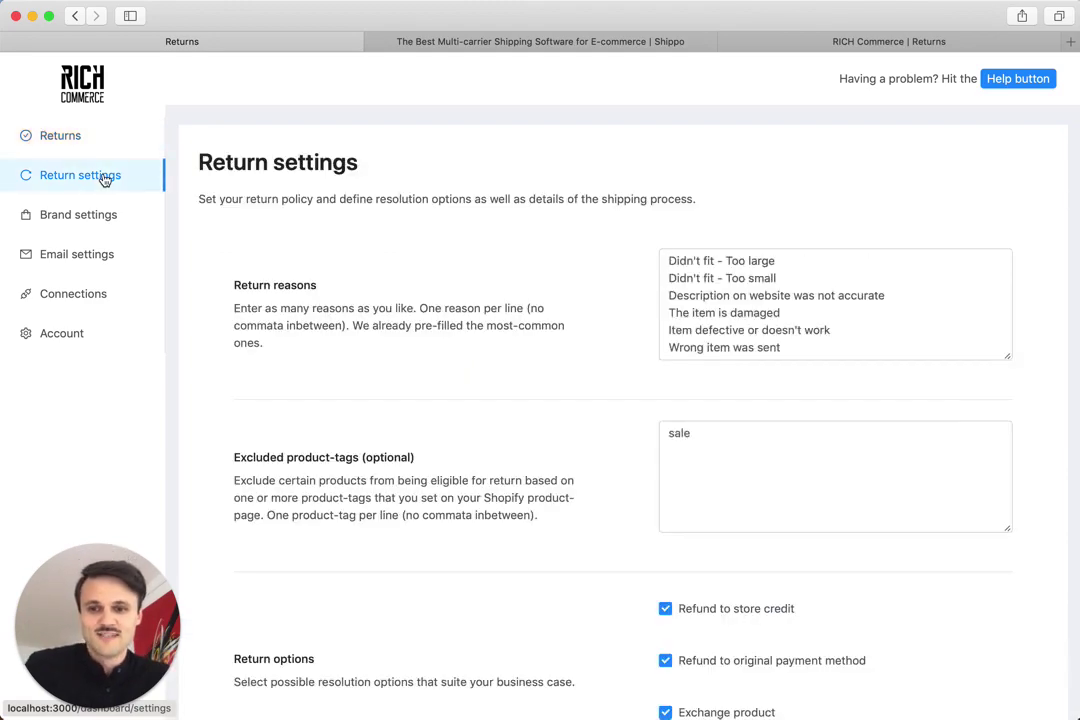
scroll(209, 256, "down", 5)
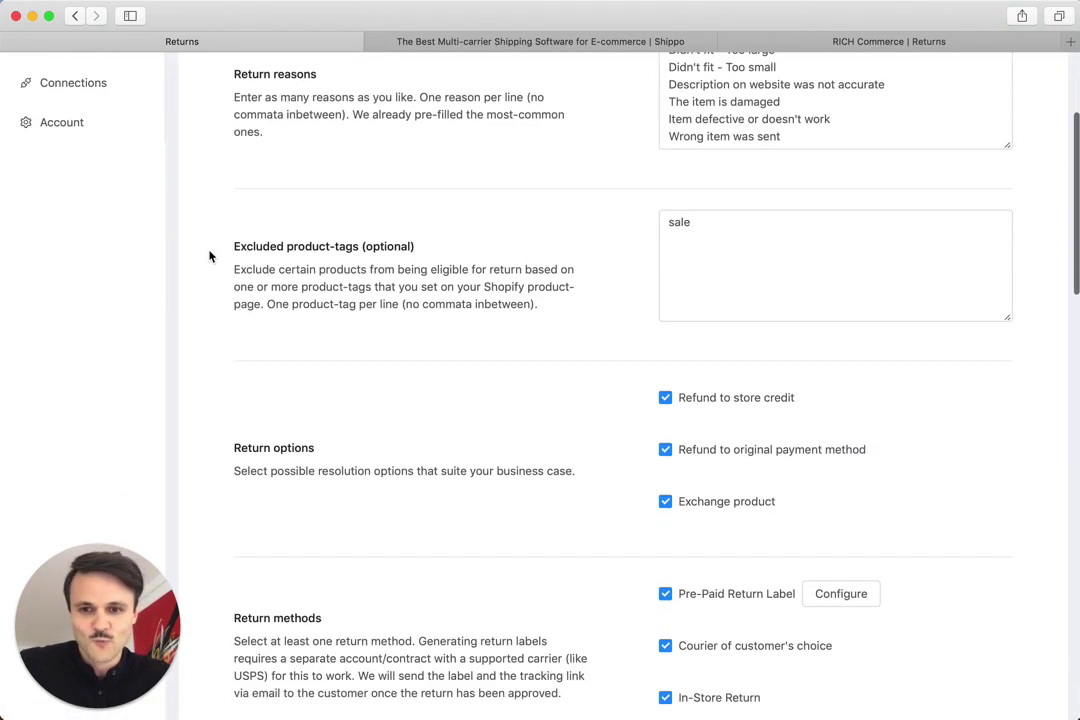
scroll(210, 256, "down", 6)
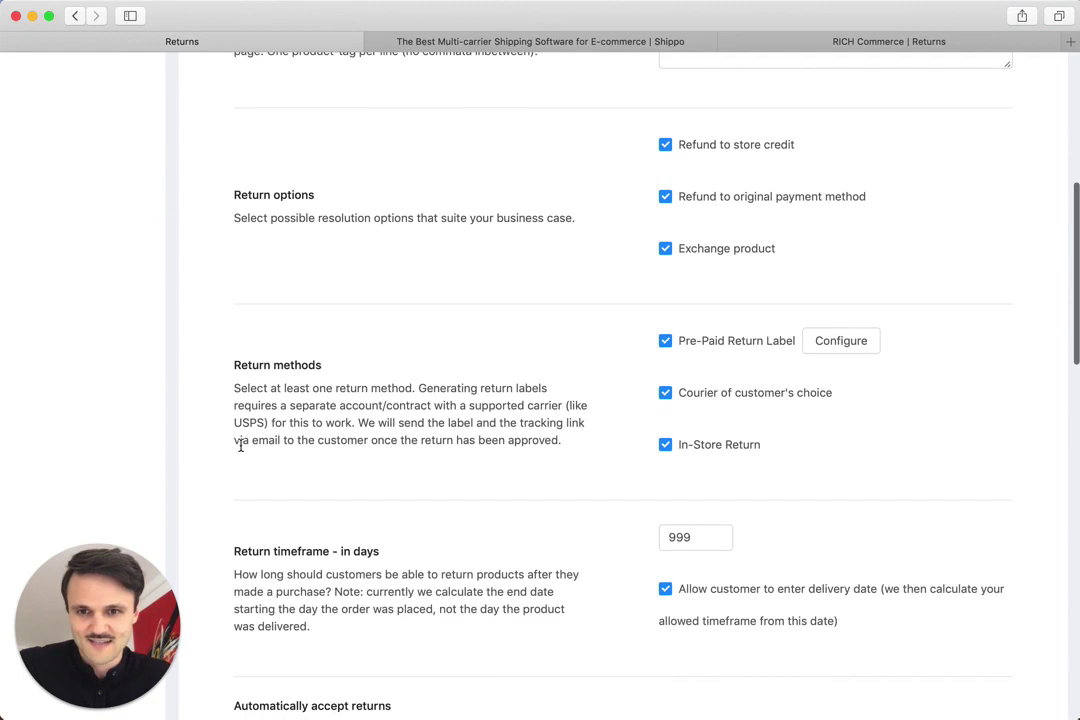
Step: Toggle the Pre-Paid Return Label method off and back on so it stays enabled
left_click(666, 341)
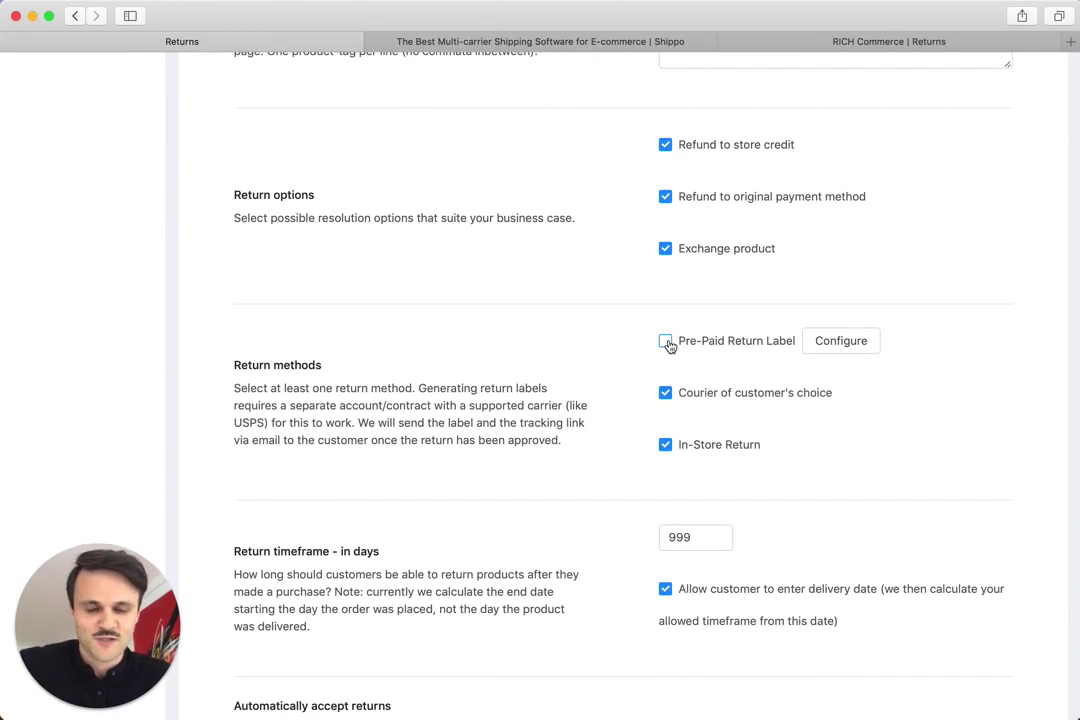
left_click(666, 342)
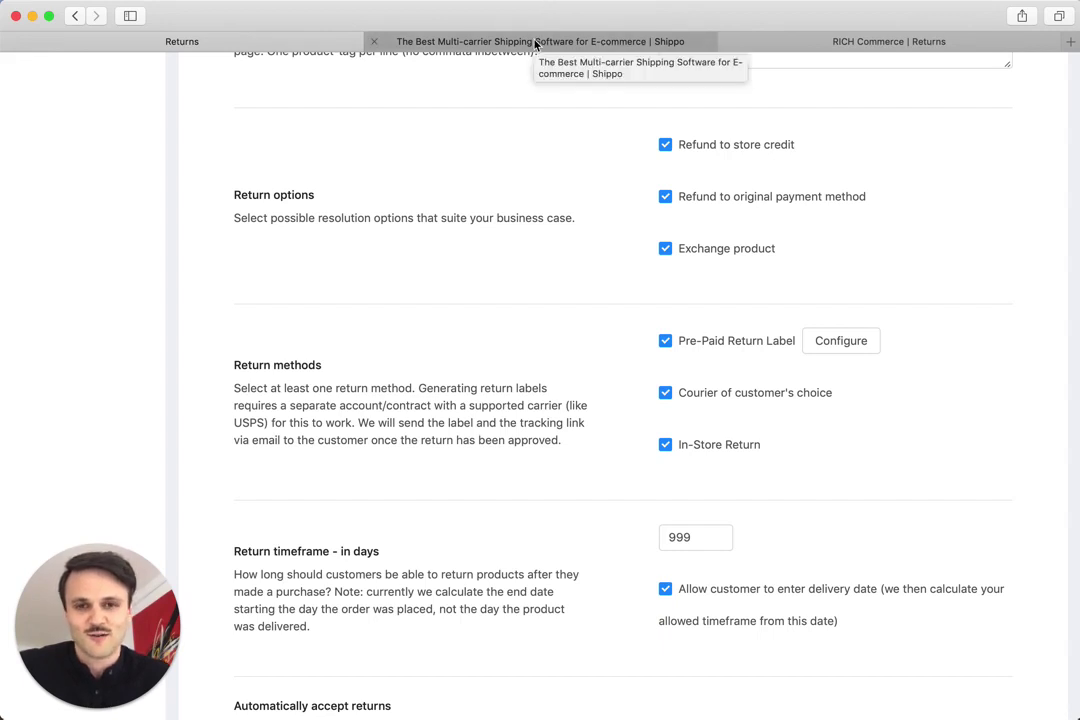
scroll(651, 378, "down", 2)
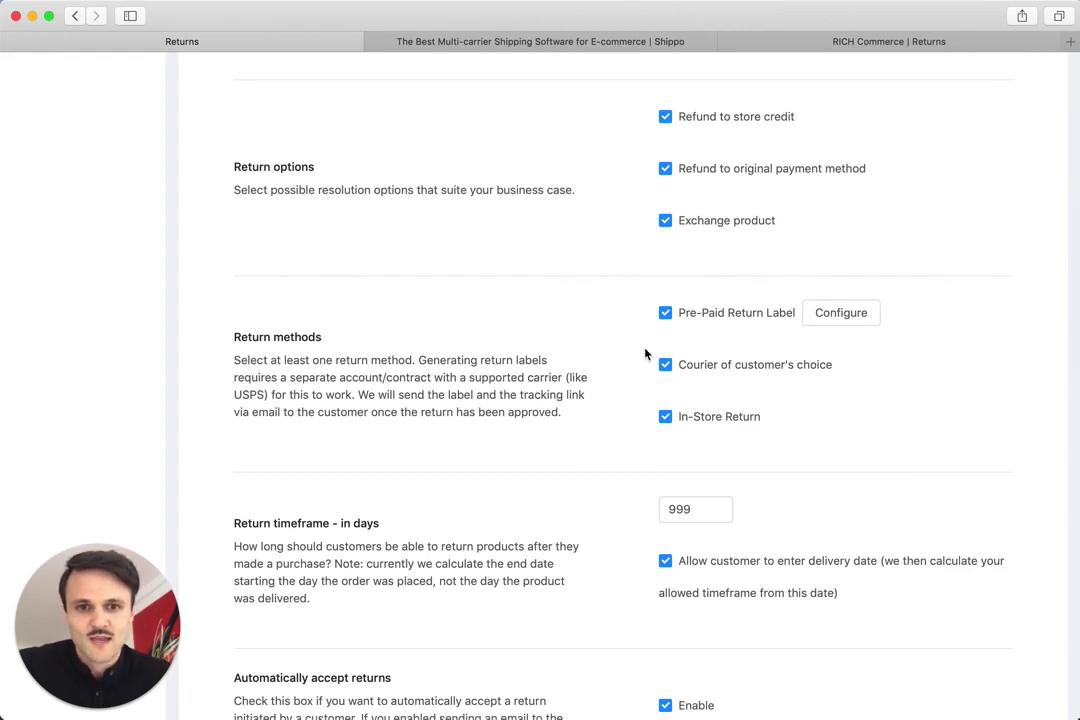
Step: Open the prepaid return-label setup, keep Shippo as shipping service, and switch to the Shippo website
left_click(840, 313)
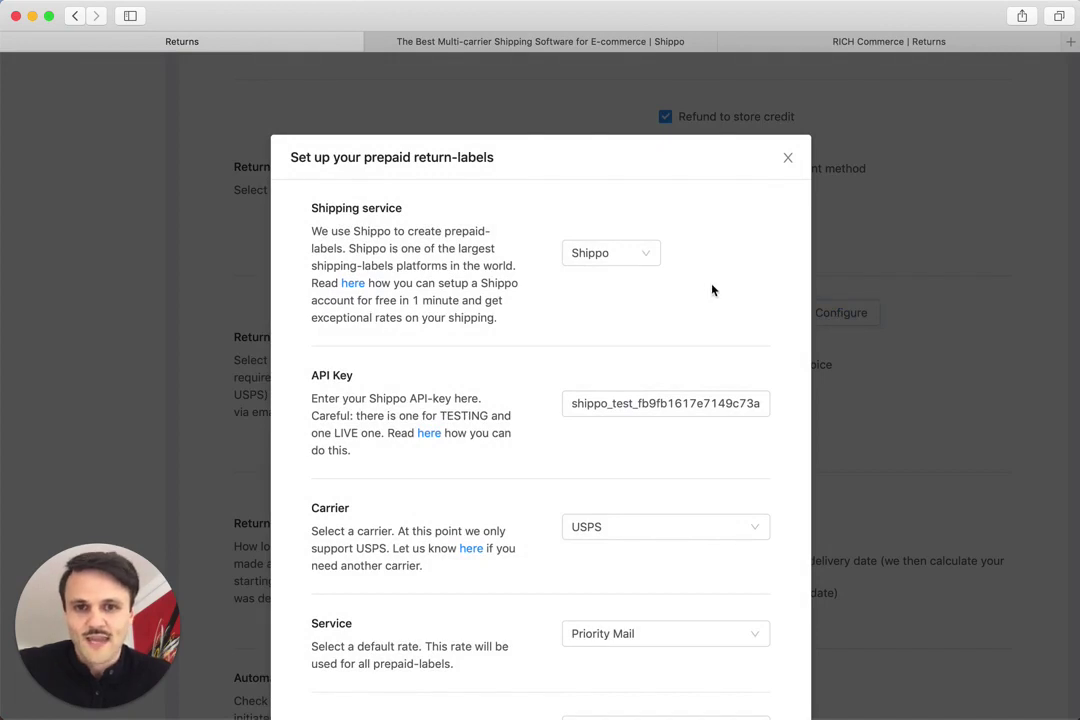
left_click(618, 256)
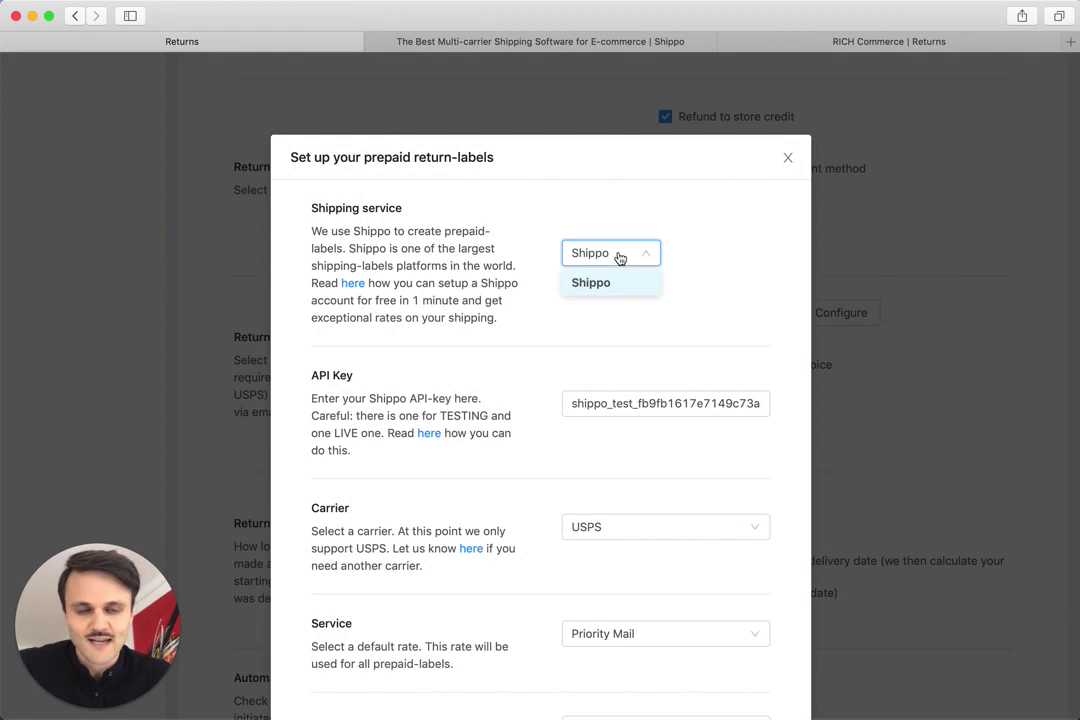
left_click(698, 248)
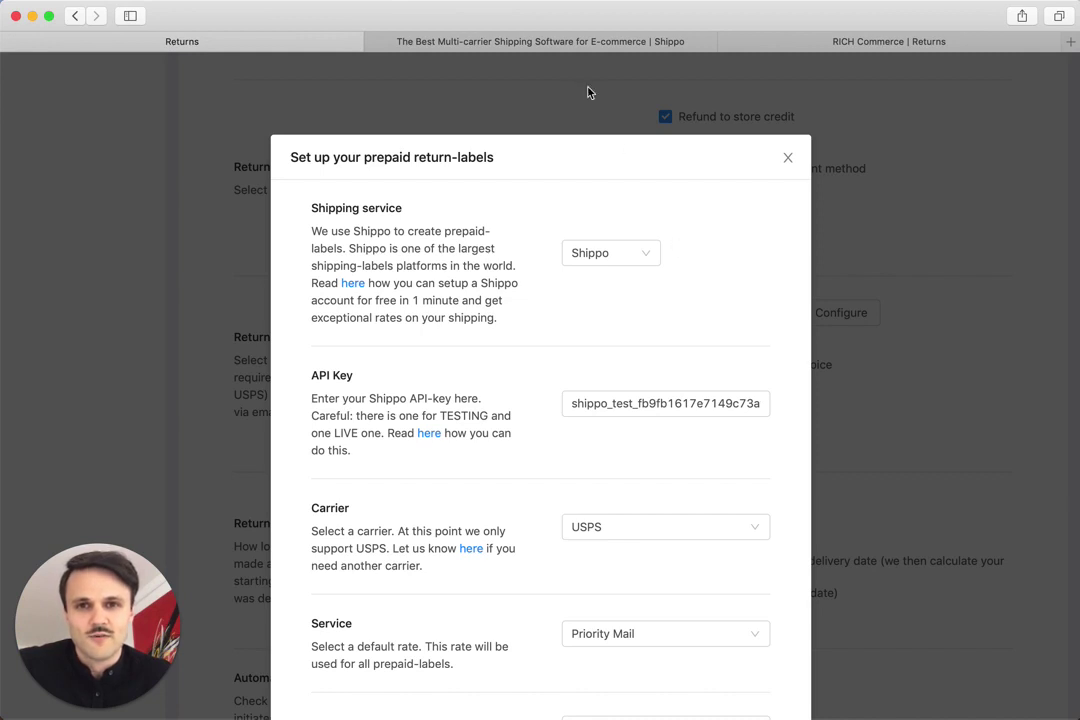
left_click(550, 44)
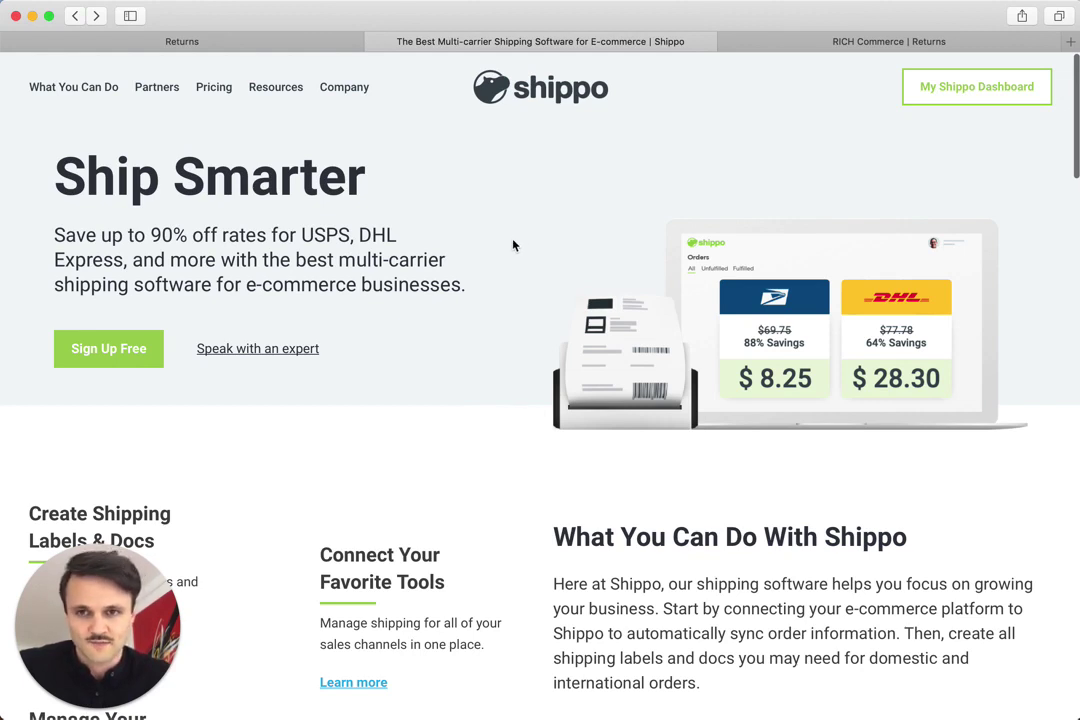
Step: Review the Shipments list of test Priority Mail labels in the Shippo dashboard, then open Settings
left_click(933, 98)
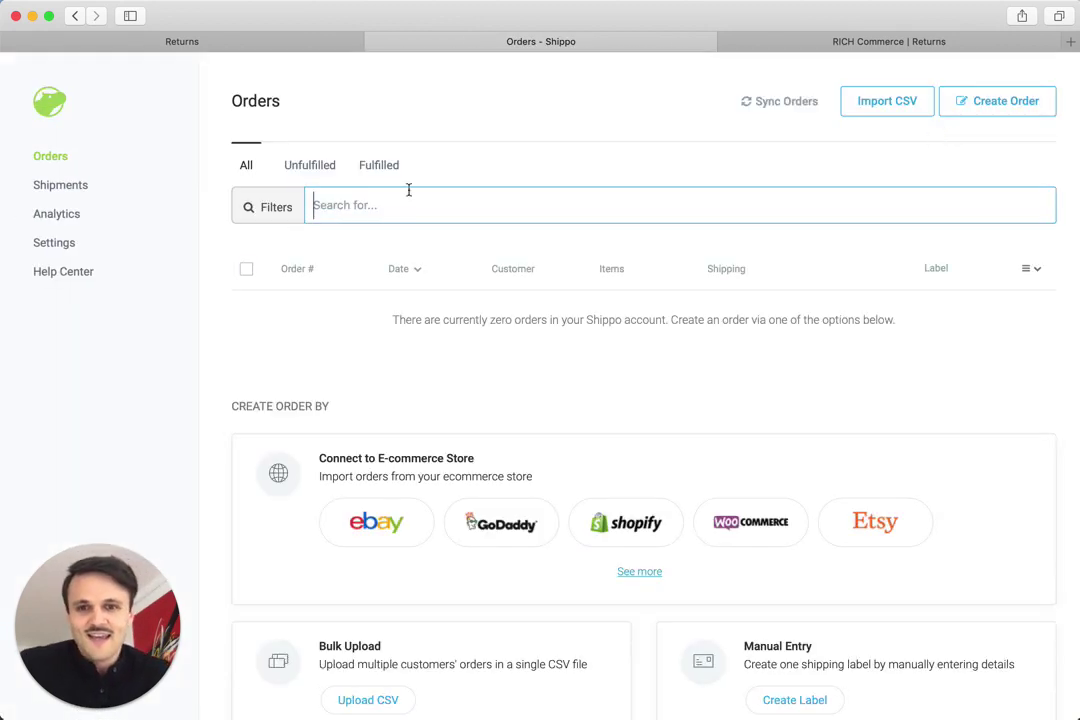
left_click(82, 189)
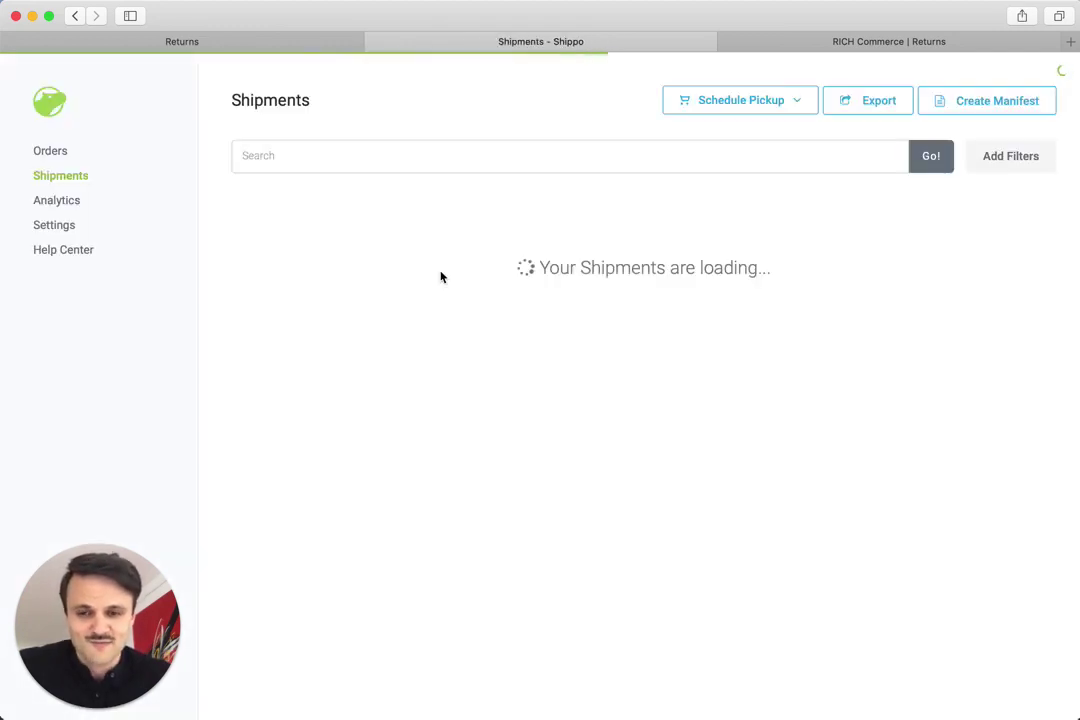
scroll(530, 200, "down", 5)
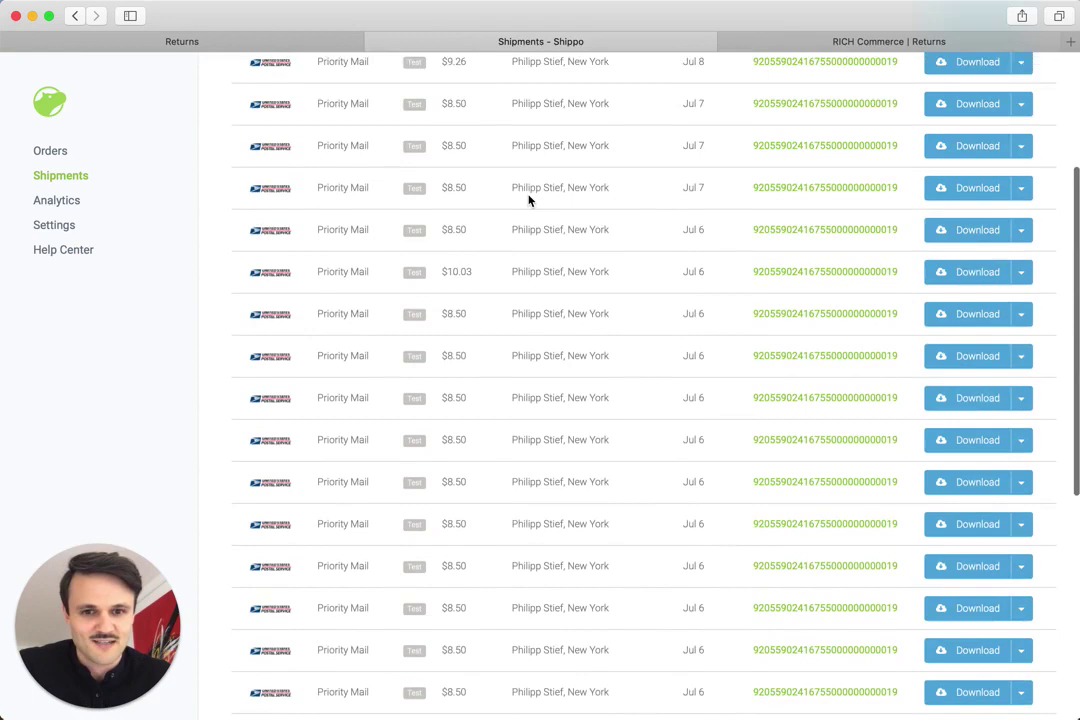
scroll(530, 200, "up", 5)
scroll(530, 200, "down", 1)
scroll(530, 200, "up", 1)
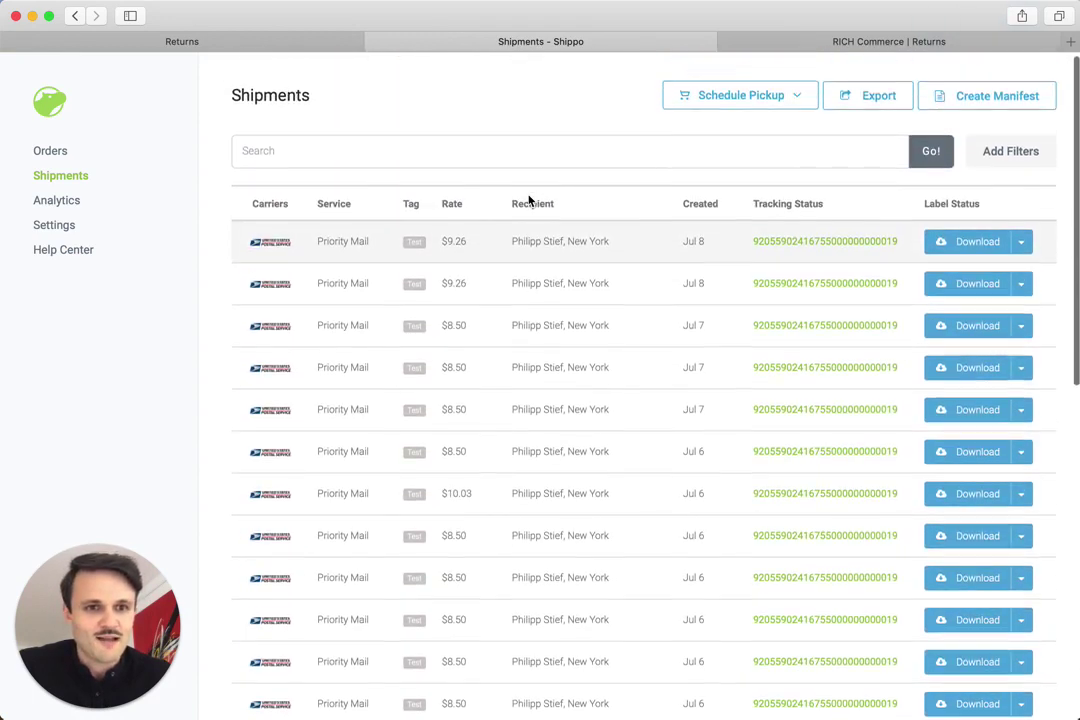
left_click(60, 228)
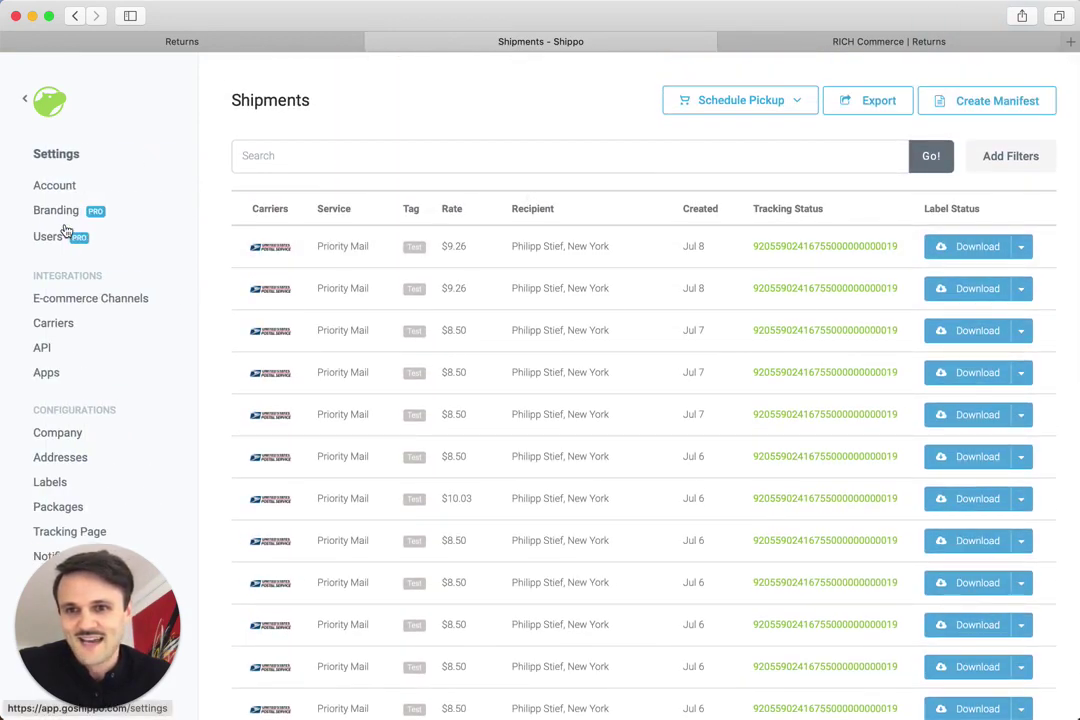
left_click(170, 42)
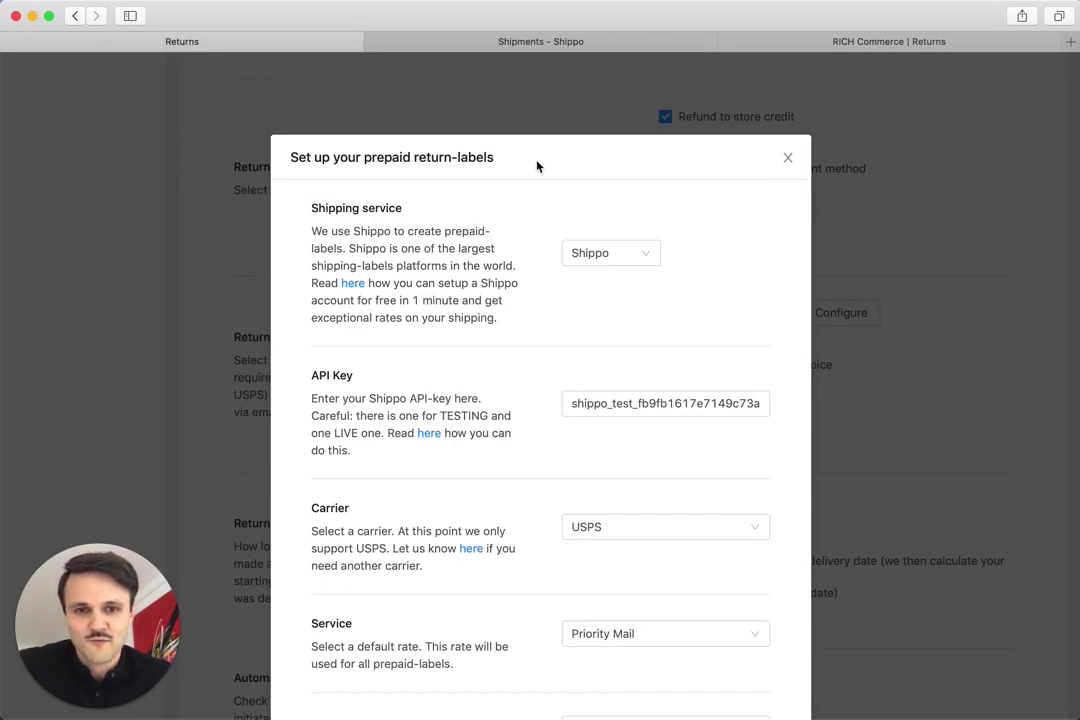
scroll(565, 258, "down", 3)
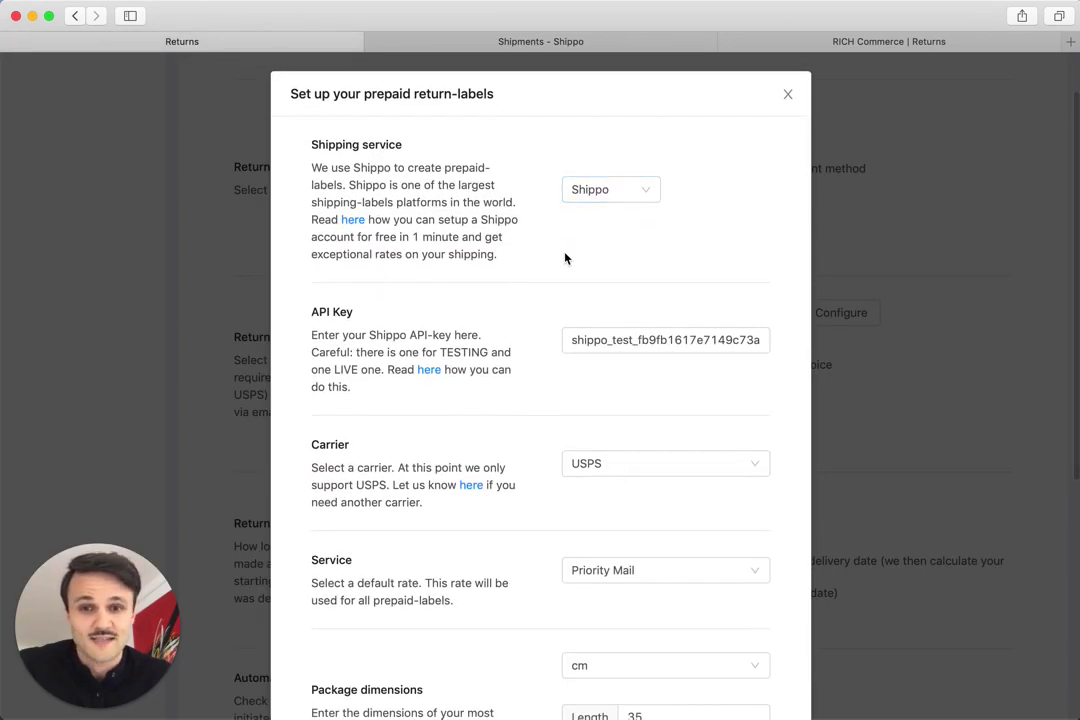
left_click_drag(313, 294, 371, 309)
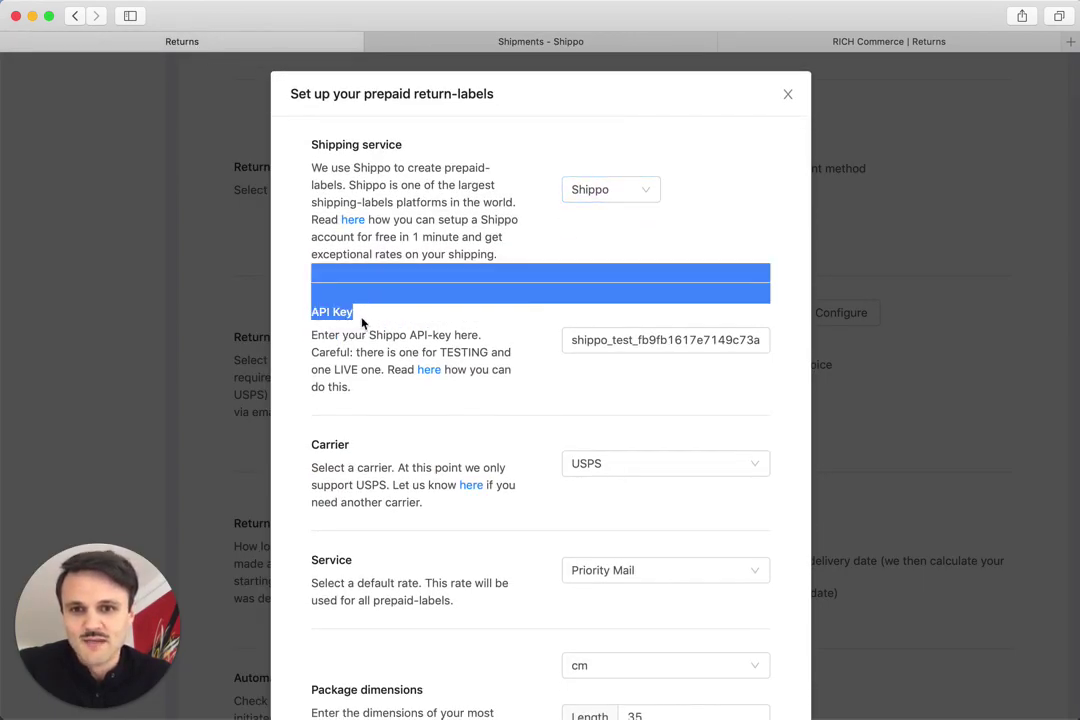
left_click(362, 320)
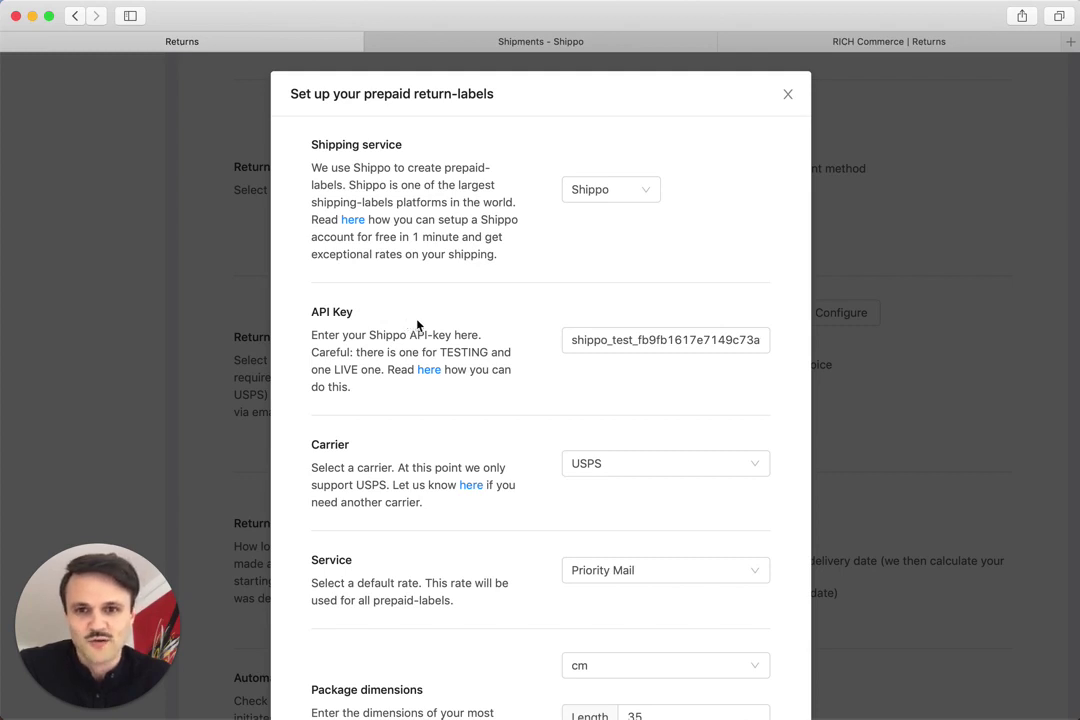
Step: In Shippo's API settings, remove the Jul 8 test token, generate a new one and select it
left_click(528, 46)
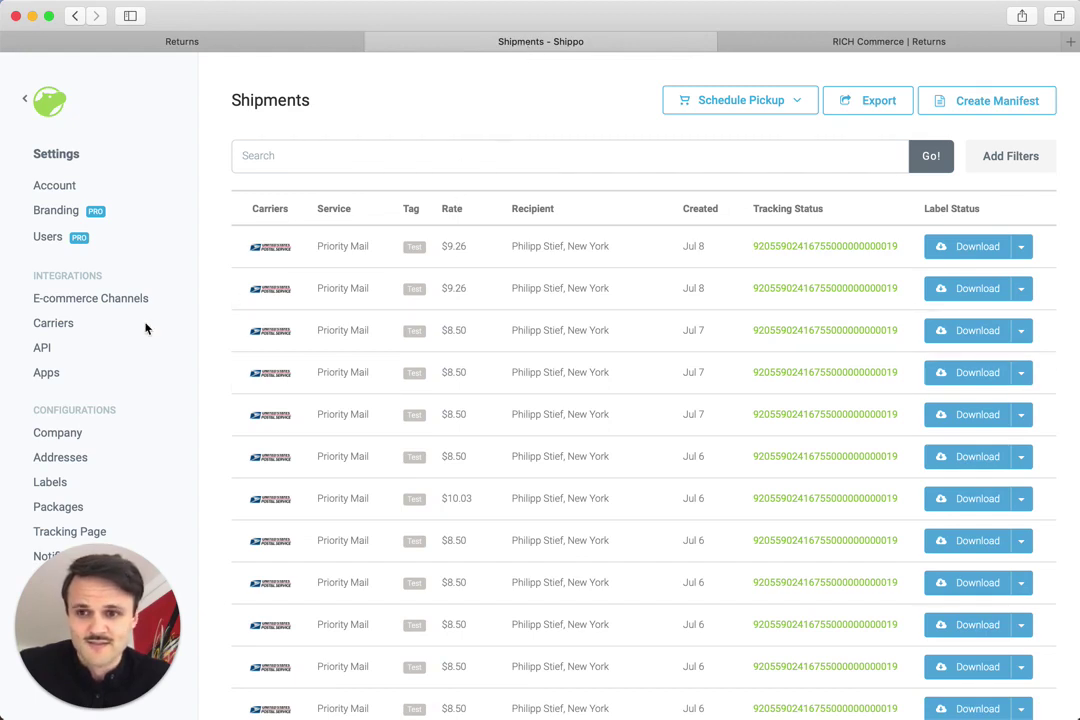
left_click(43, 349)
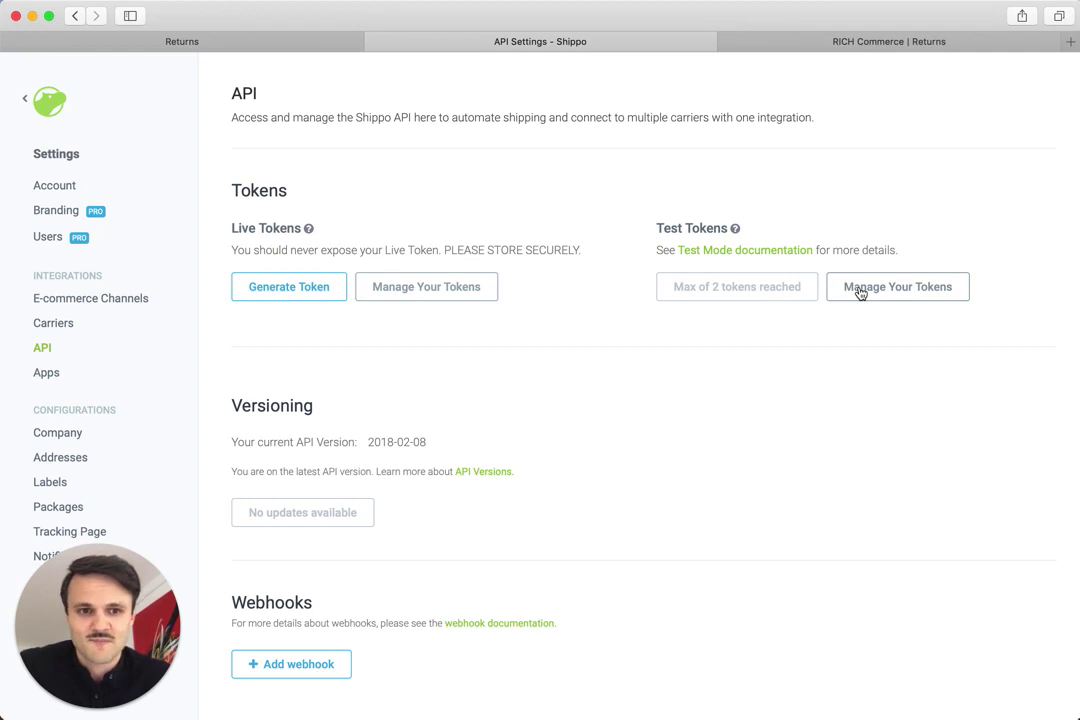
left_click(859, 292)
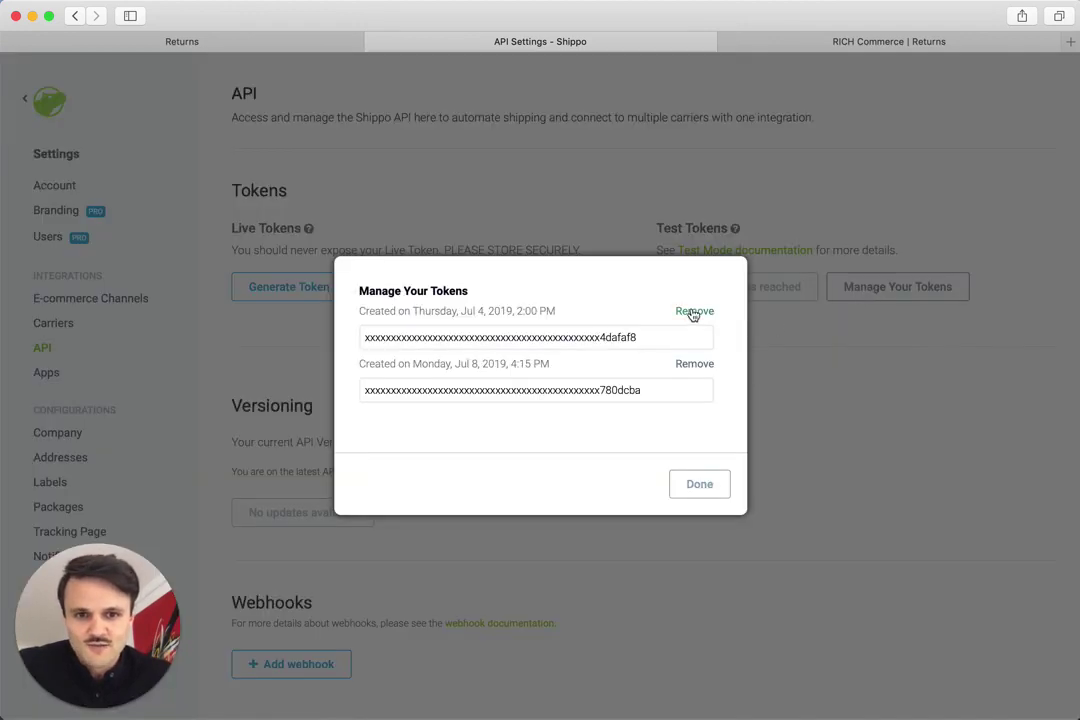
left_click(692, 311)
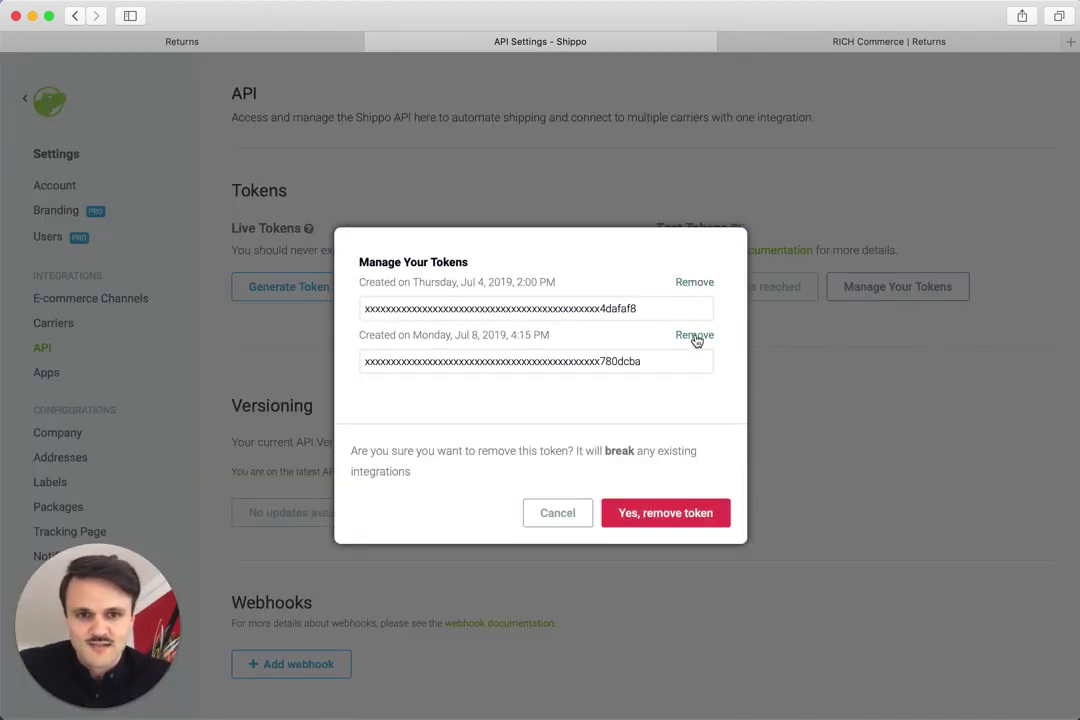
left_click(675, 510)
left_click(688, 493)
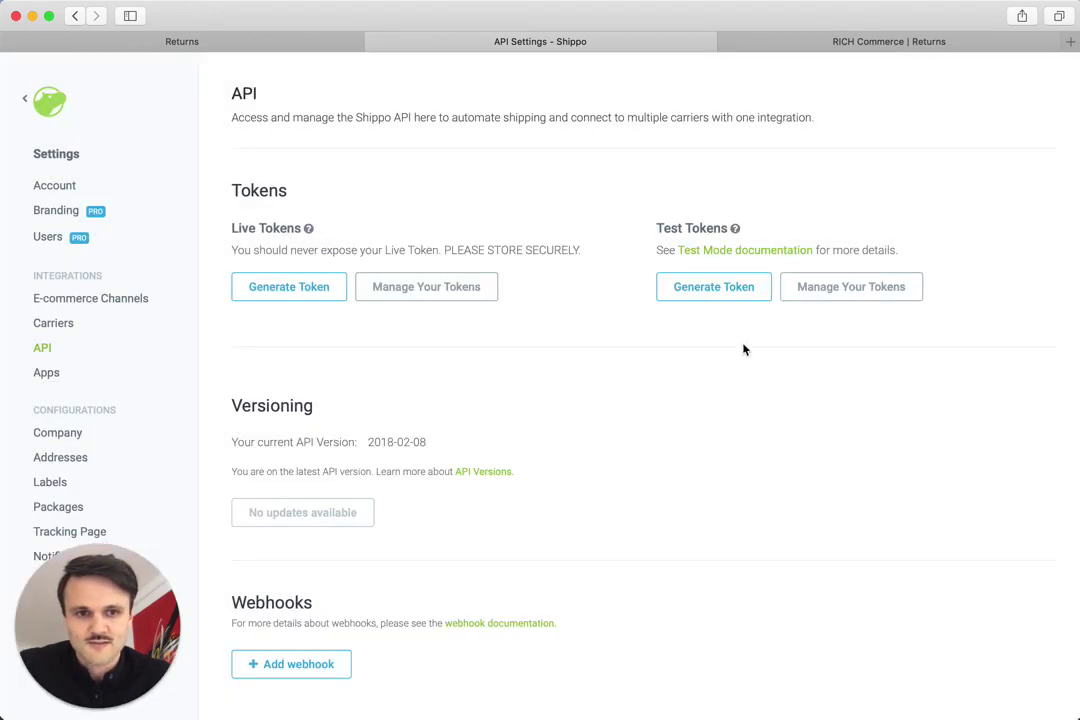
left_click(708, 290)
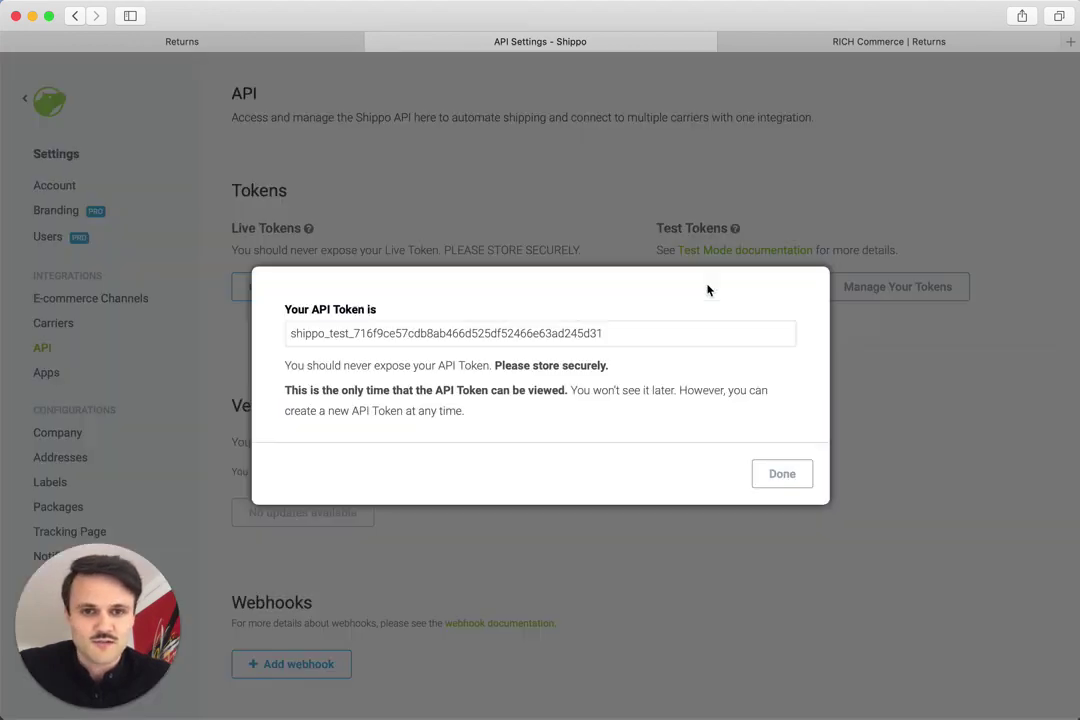
double_click(572, 332)
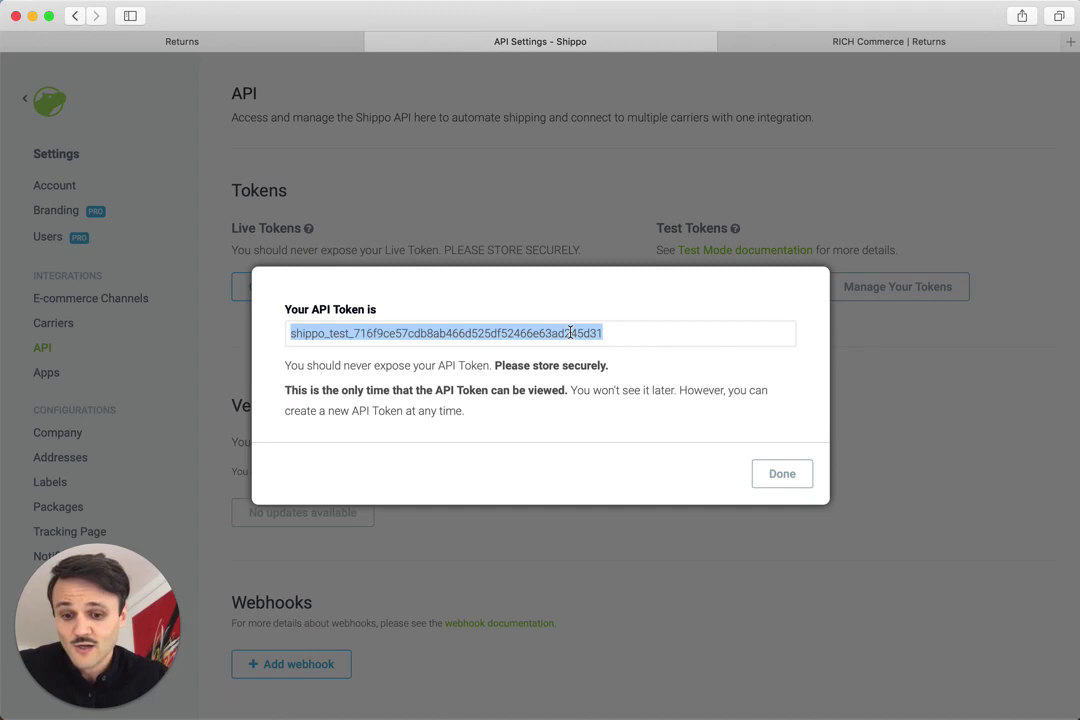
Step: Replace the old API Key in the Rich Returns label setup with the new Shippo test token
left_click(278, 42)
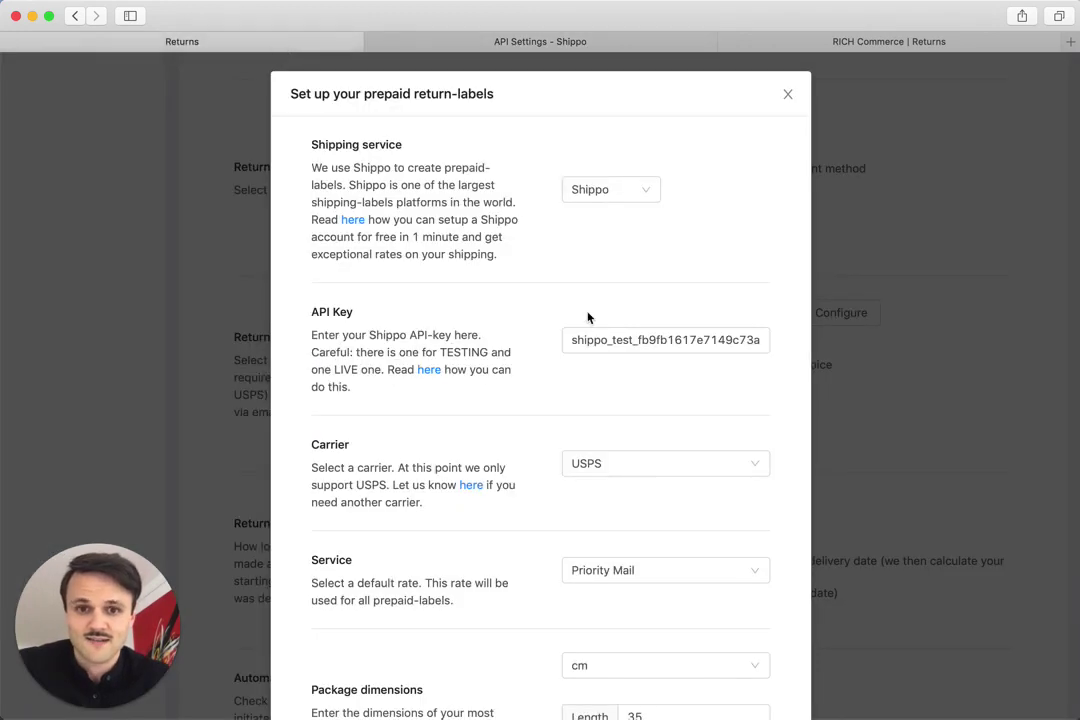
double_click(606, 338)
key("BackSpace")
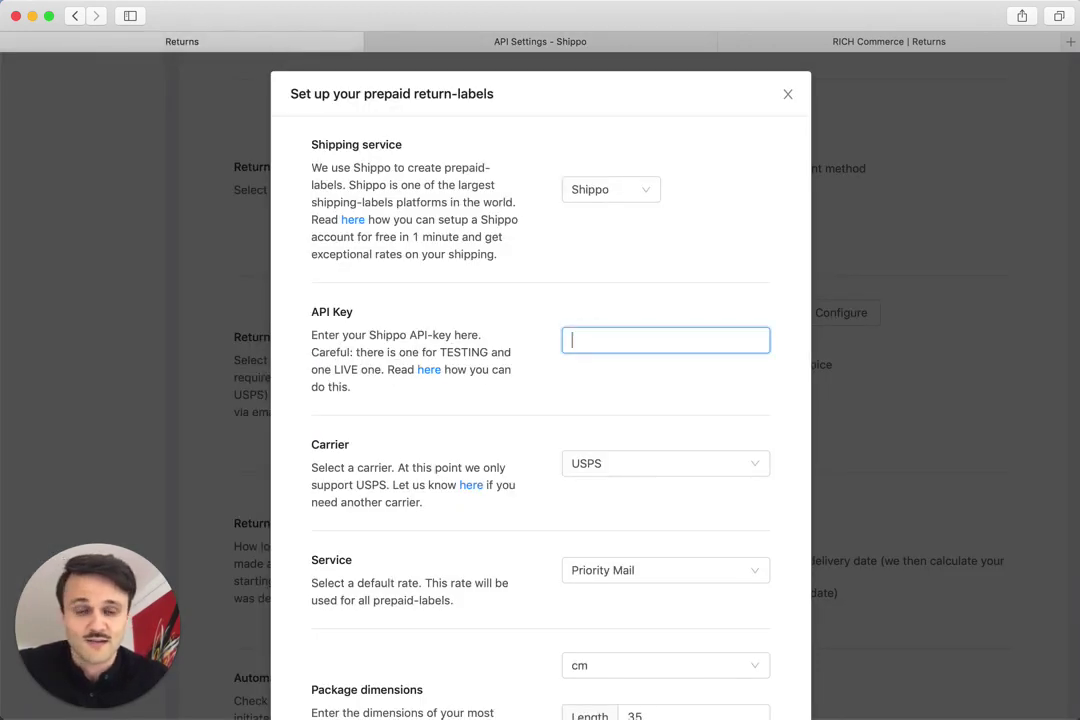
key("super+v")
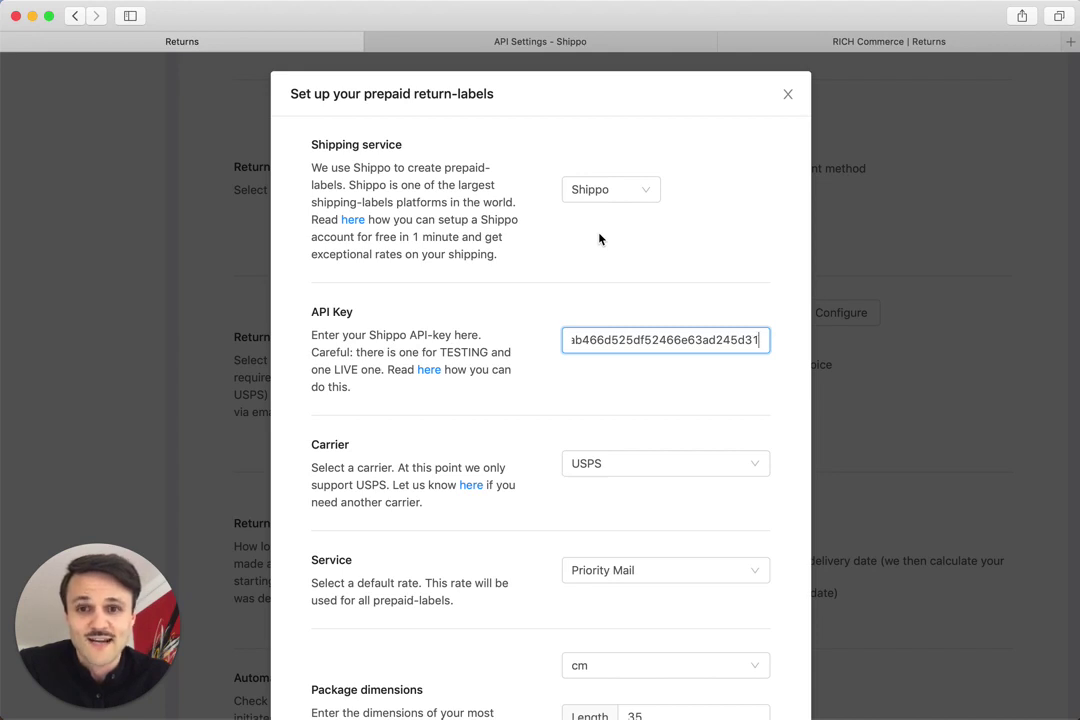
Step: Check the Carrier dropdown options, leaving the carrier unchanged
scroll(545, 312, "down", 3)
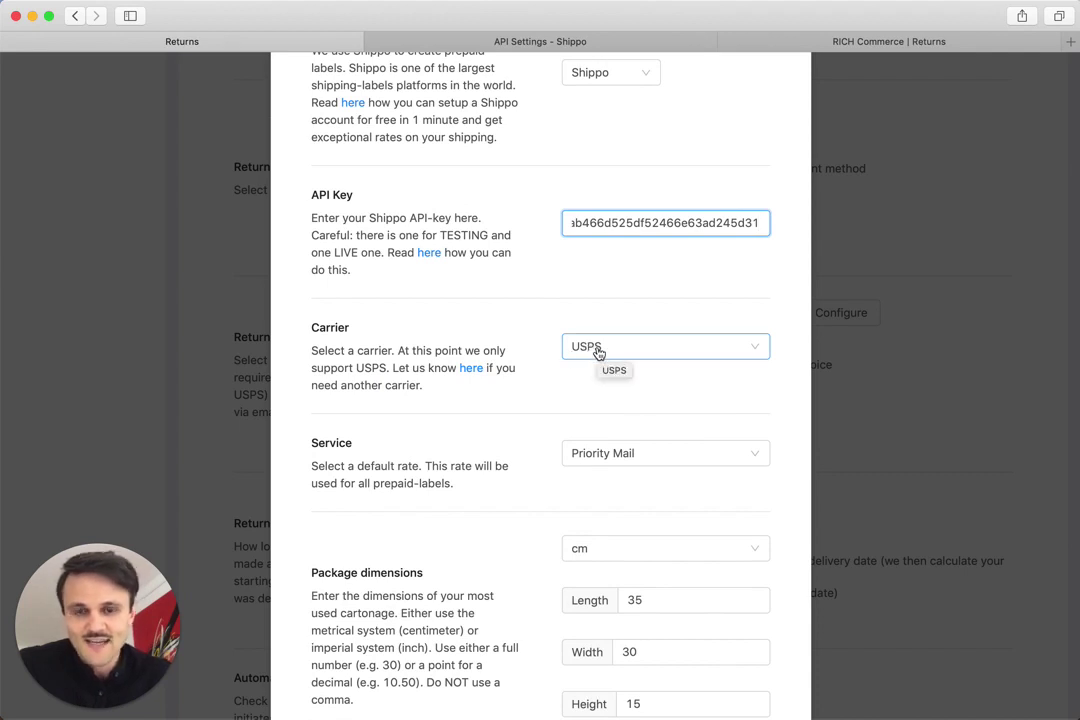
left_click(597, 352)
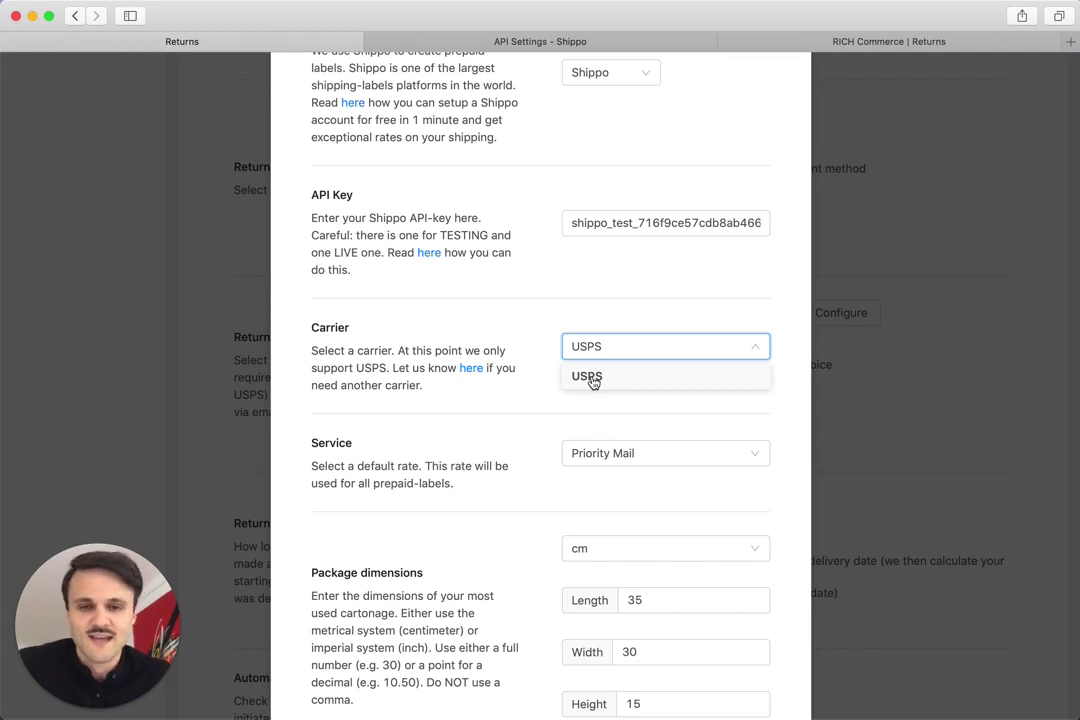
left_click(546, 375)
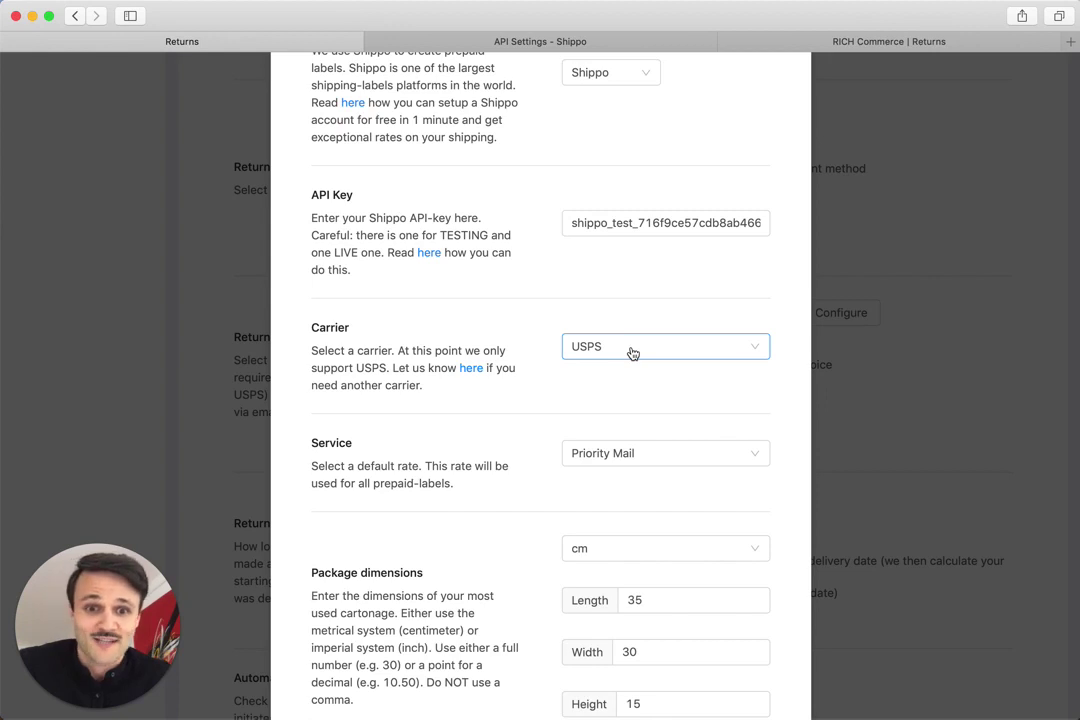
Step: Set the carrier to USPS and the default service to Priority Mail
left_click(632, 353)
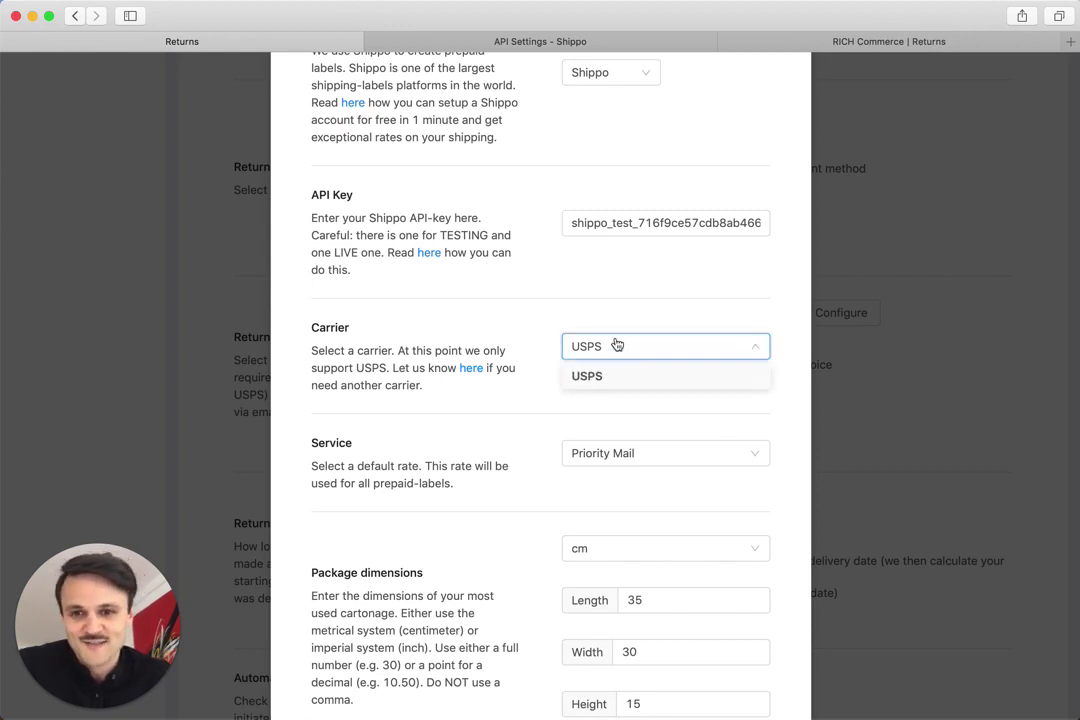
left_click(604, 376)
scroll(545, 359, "down", 3)
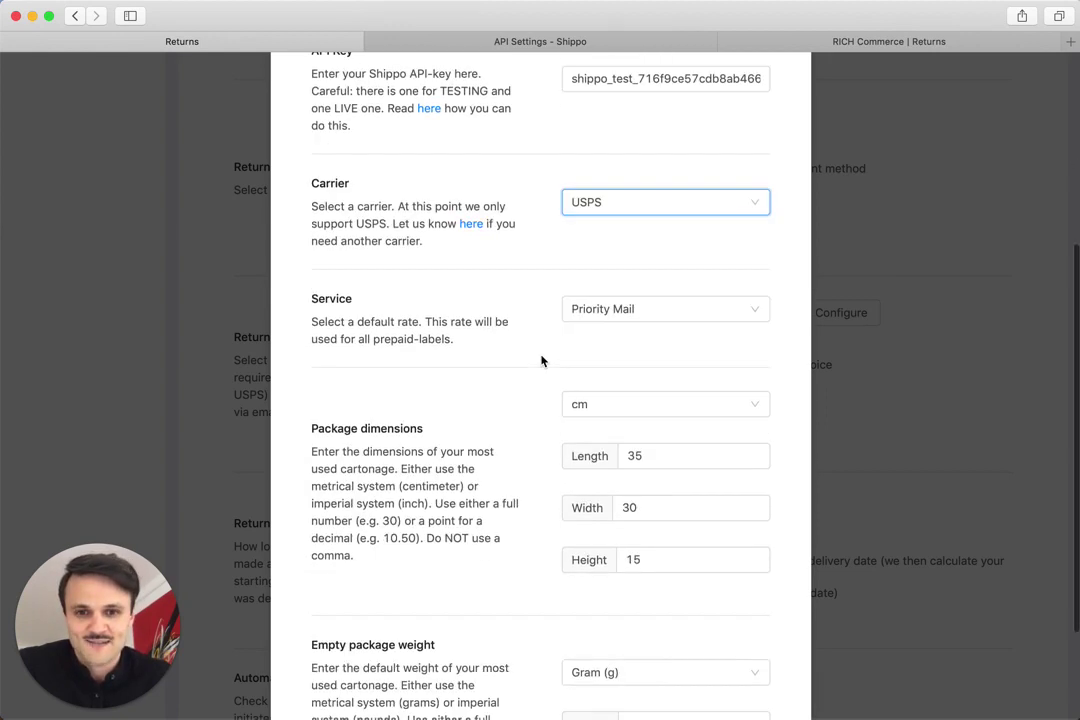
left_click(601, 311)
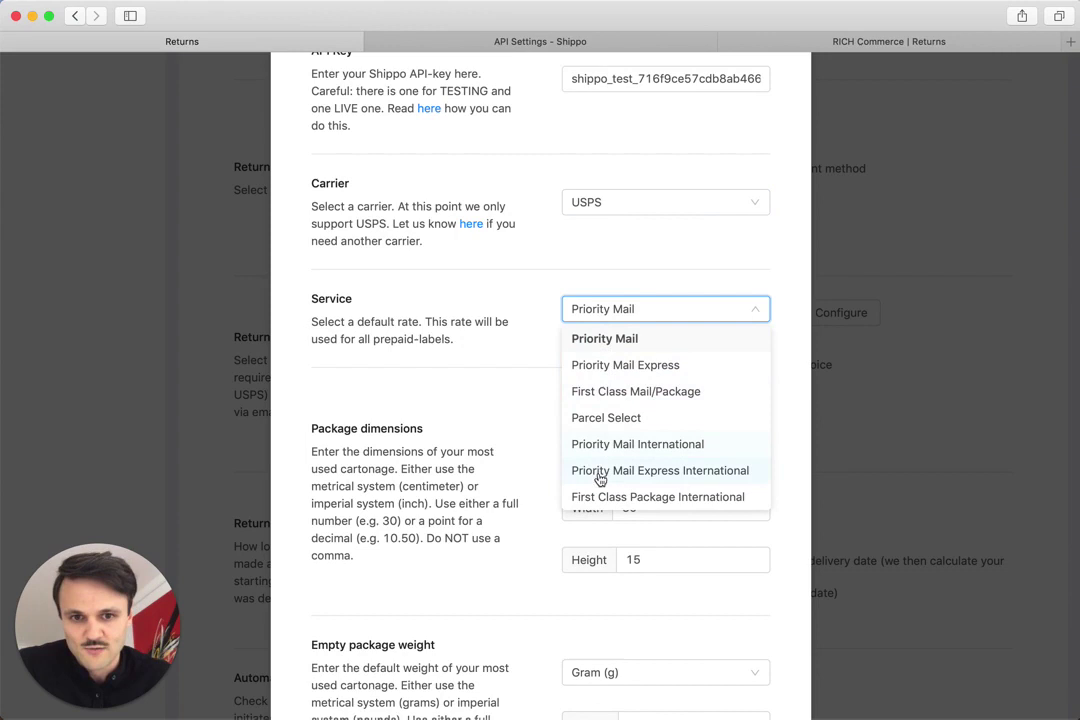
left_click(601, 341)
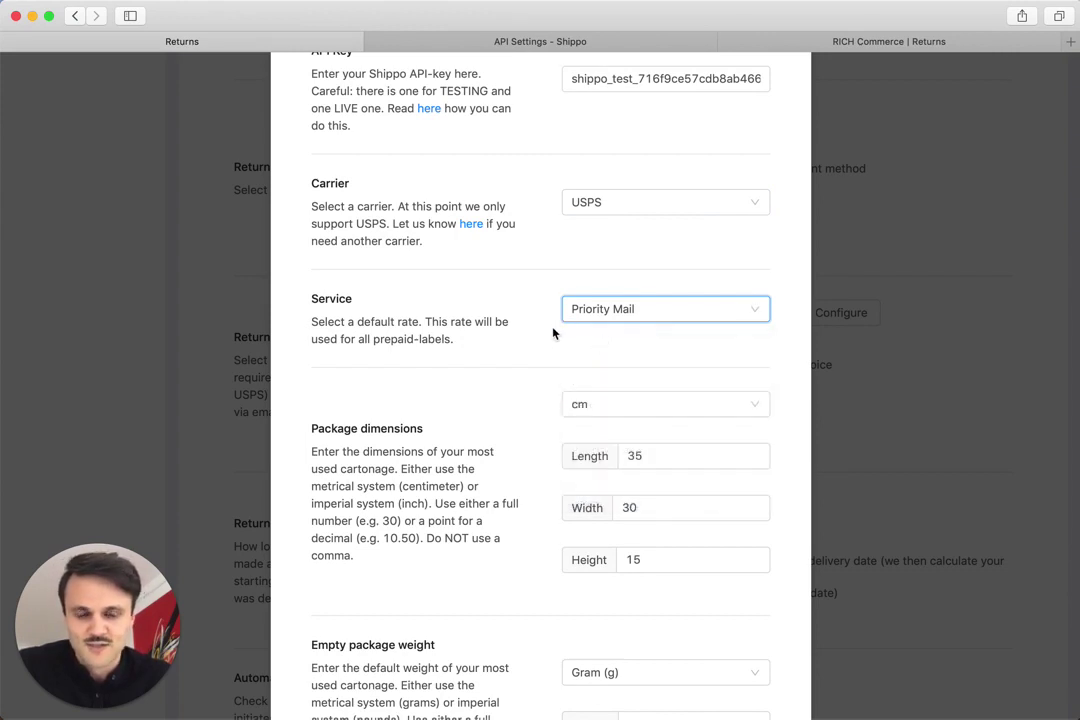
scroll(553, 333, "down", 3)
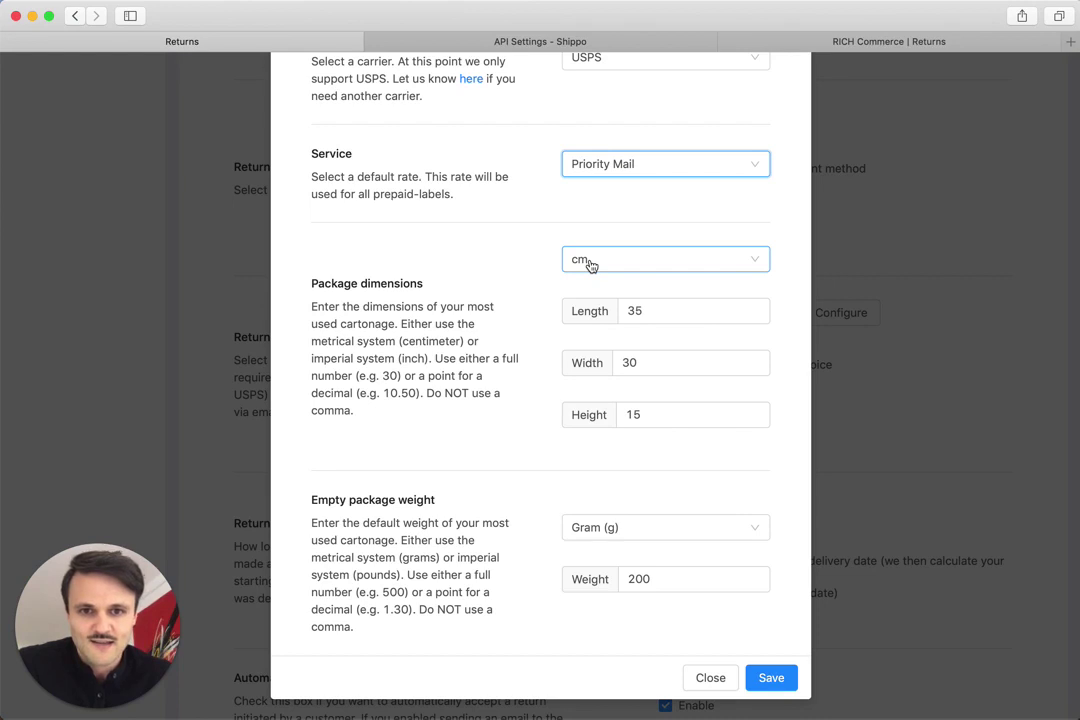
Step: Set the package to 35 × 30 × 15 cm with an empty weight of 200 grams
left_click(590, 265)
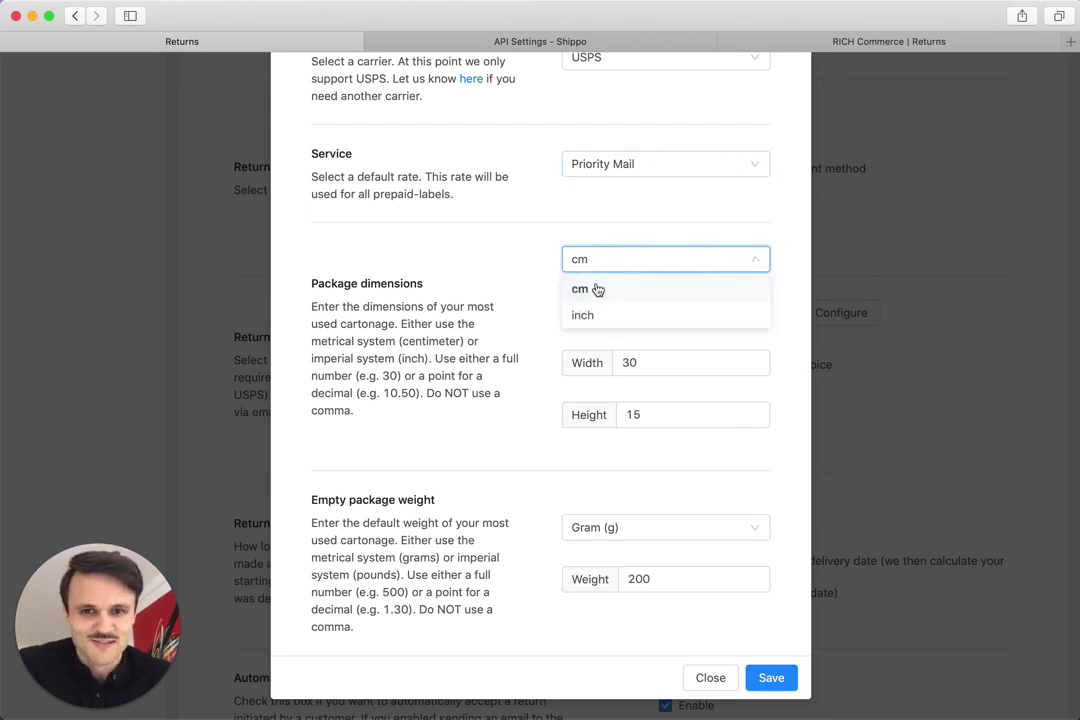
left_click(543, 272)
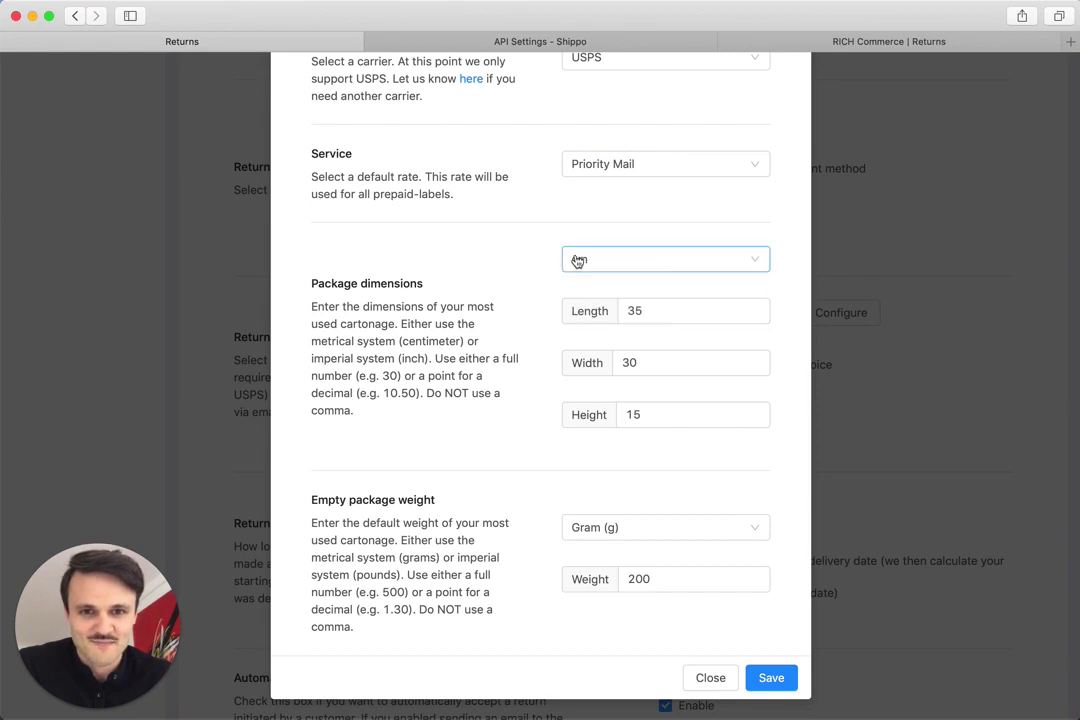
left_click(687, 289)
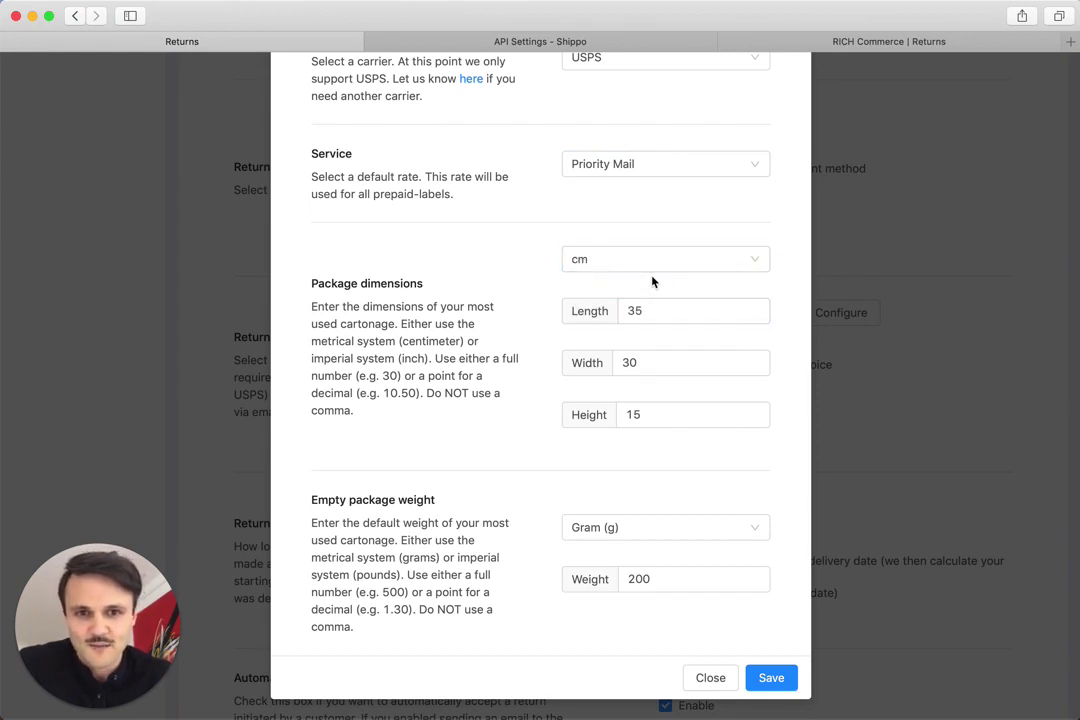
left_click(657, 360)
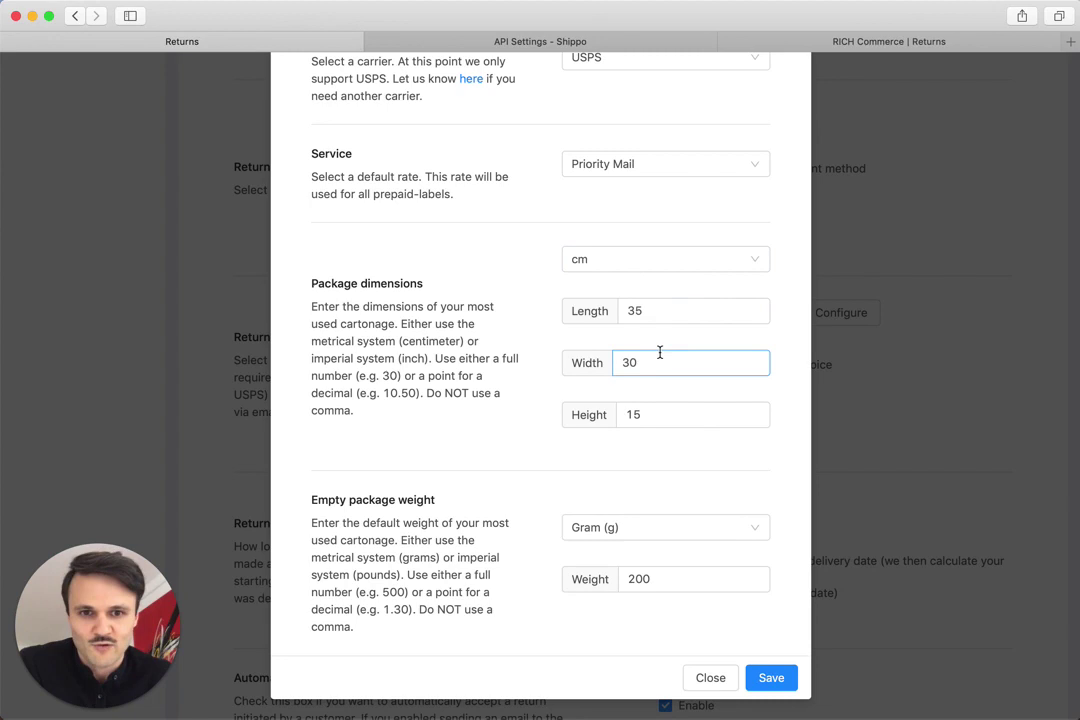
left_click(658, 413)
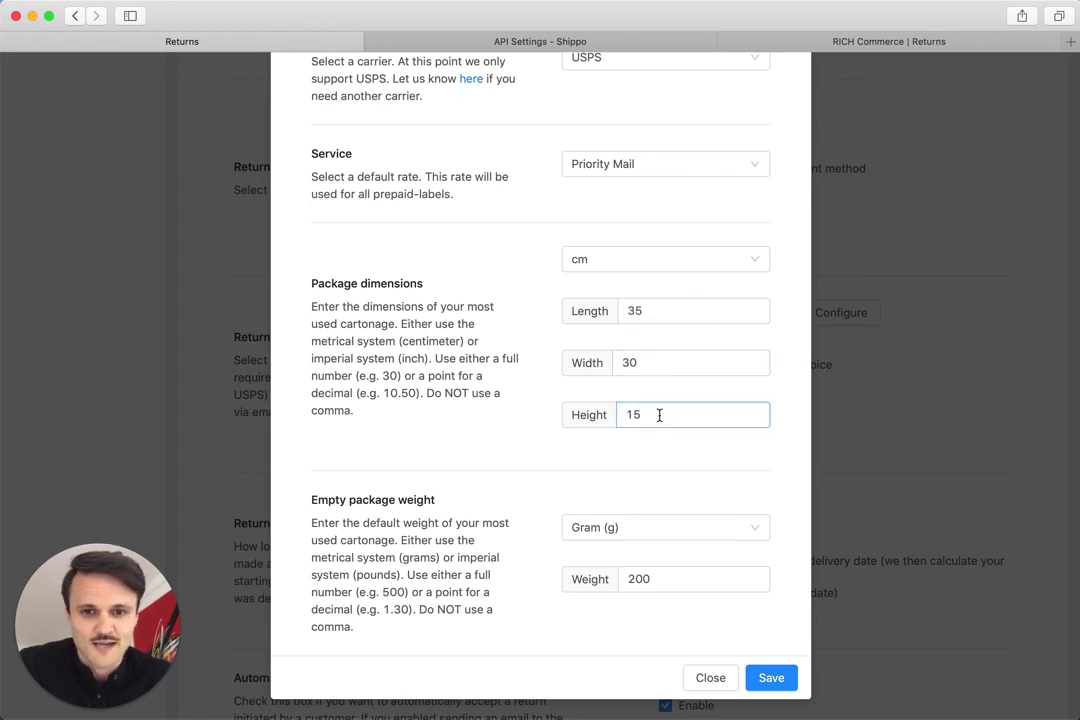
left_click(307, 467)
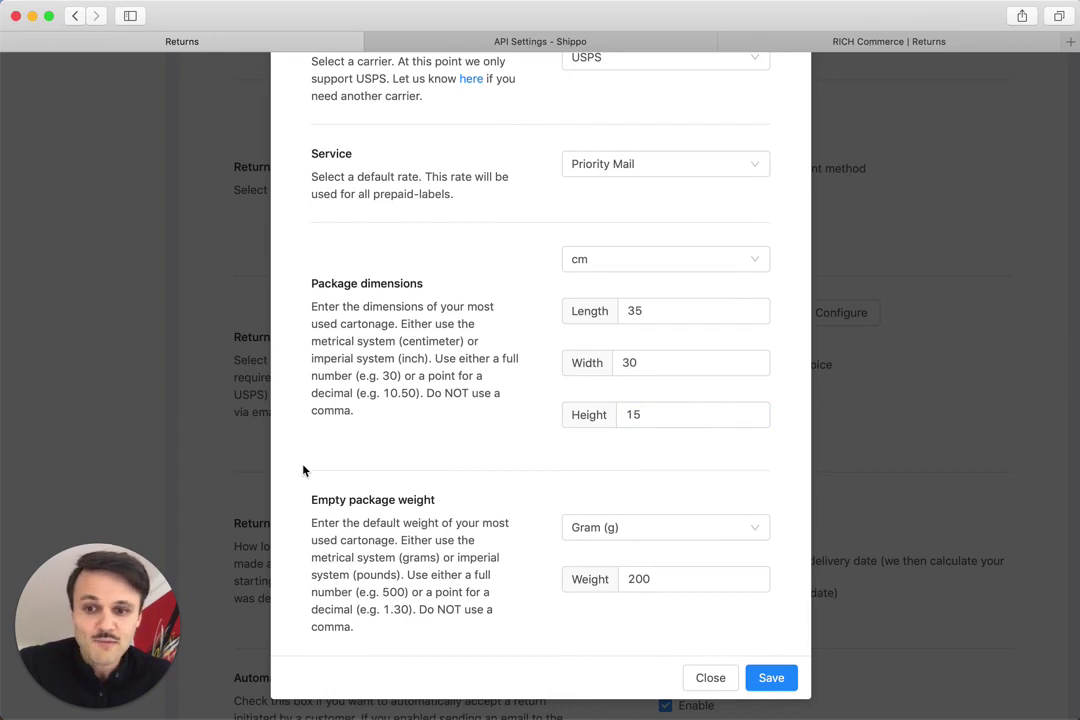
left_click(641, 545)
double_click(640, 579)
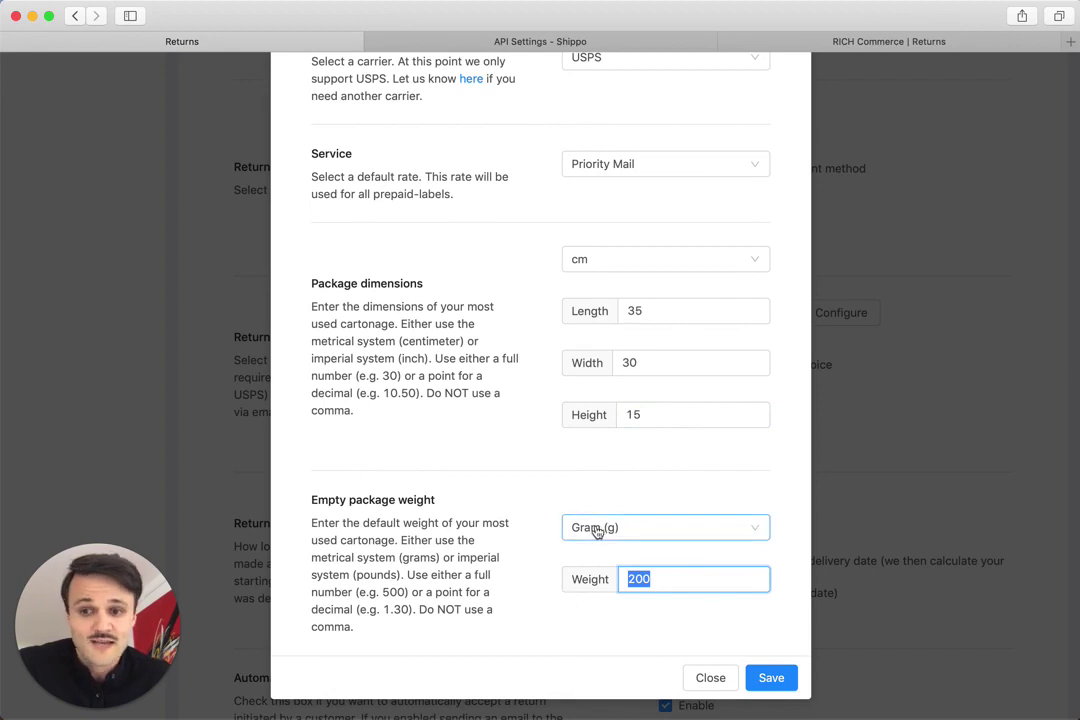
left_click(607, 553)
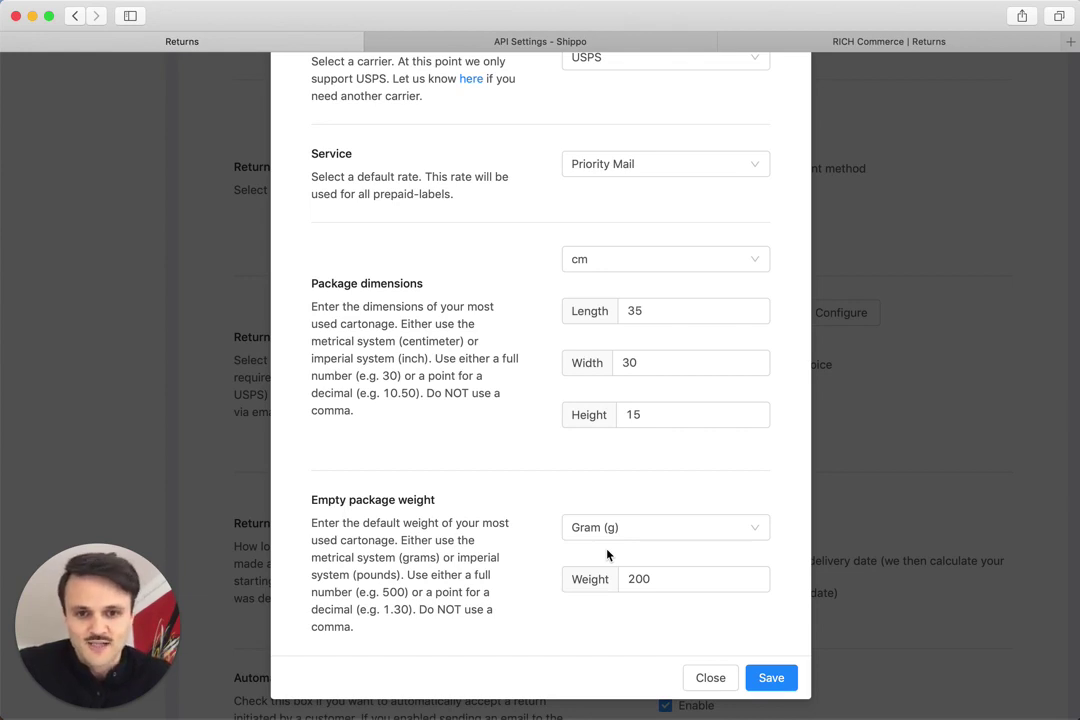
scroll(606, 555, "up", 8)
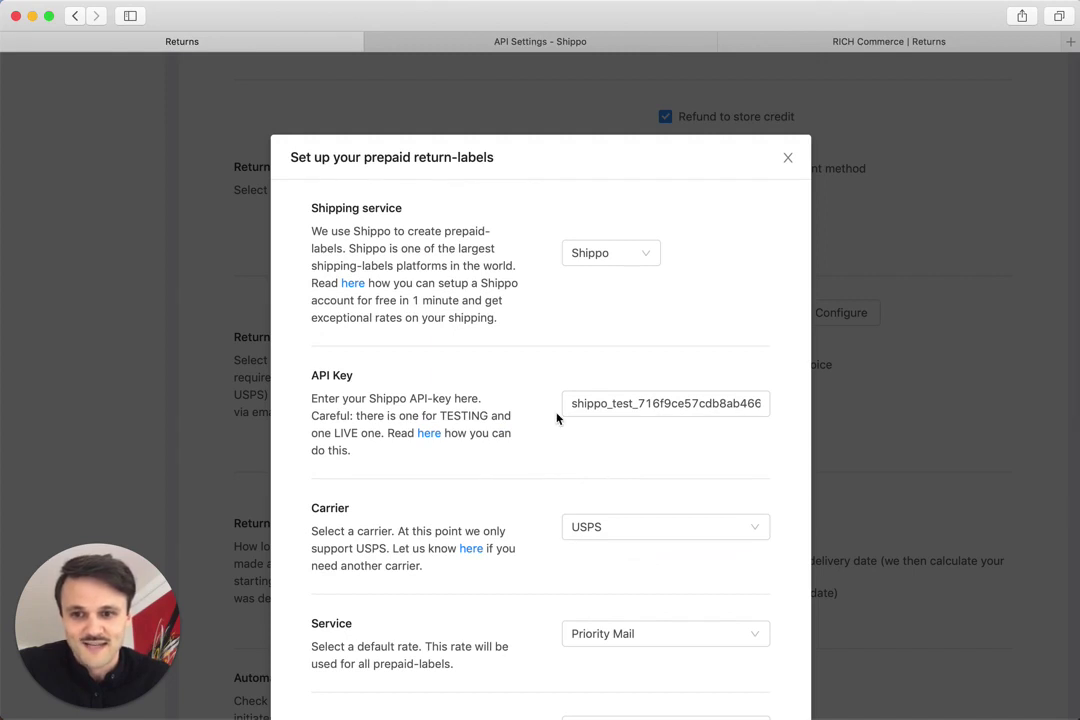
scroll(557, 418, "down", 3)
scroll(557, 418, "up", 3)
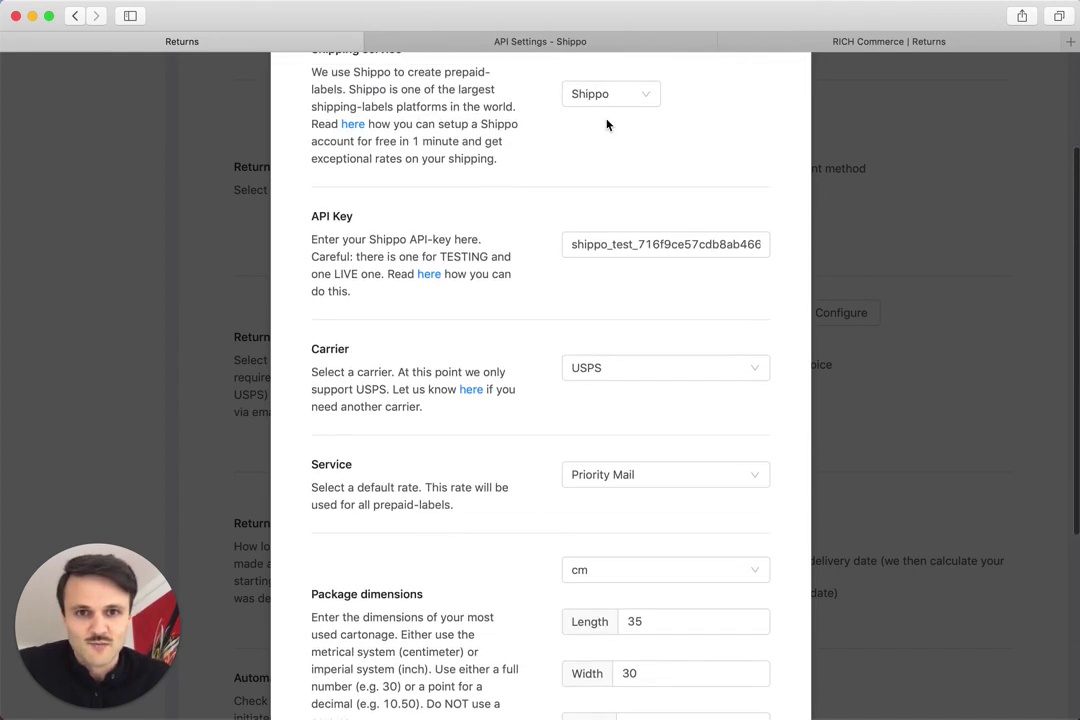
left_click_drag(612, 244, 634, 244)
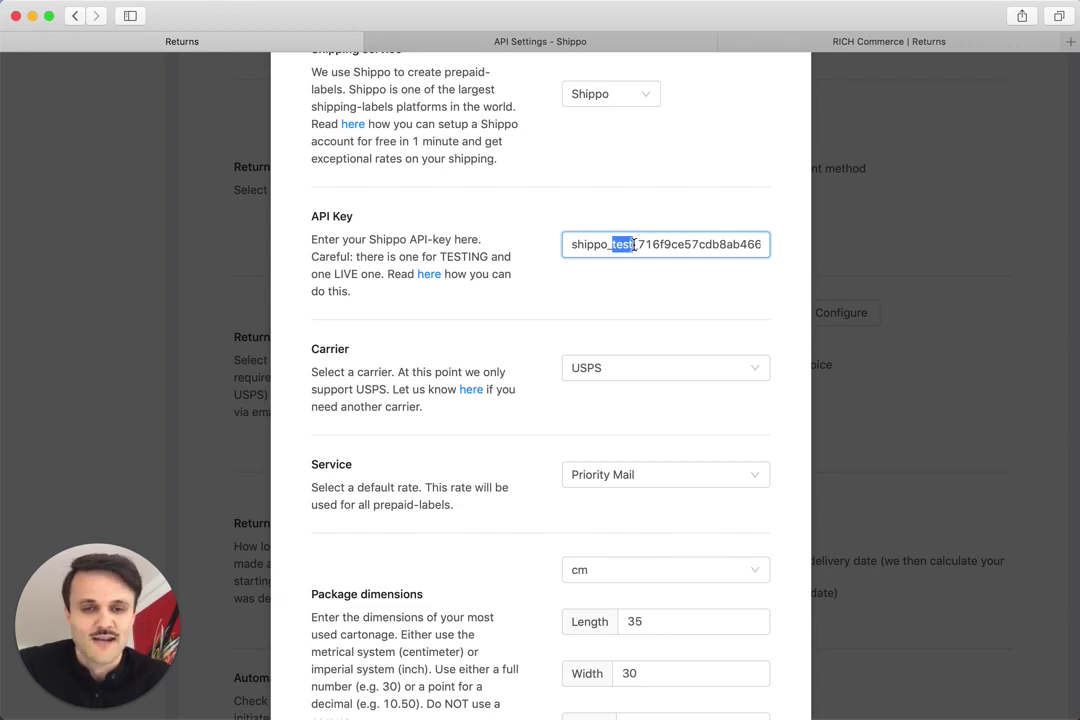
Step: Close Shippo's token window, generate a new live API token, and dismiss its dialog
left_click(593, 41)
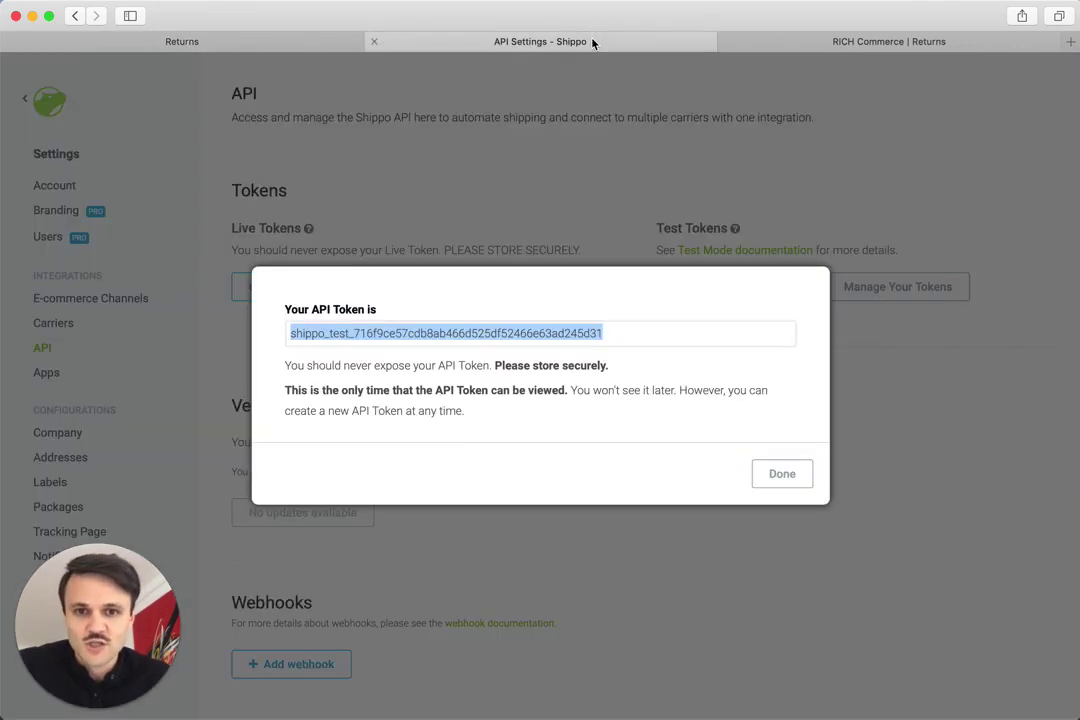
left_click(600, 200)
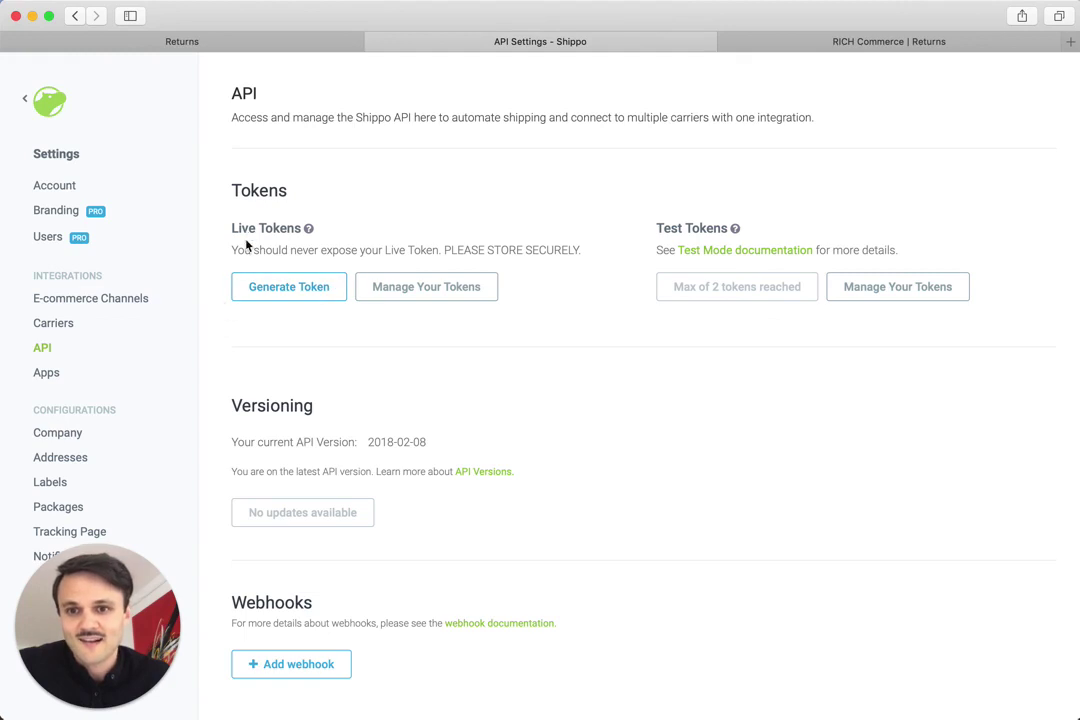
left_click(284, 287)
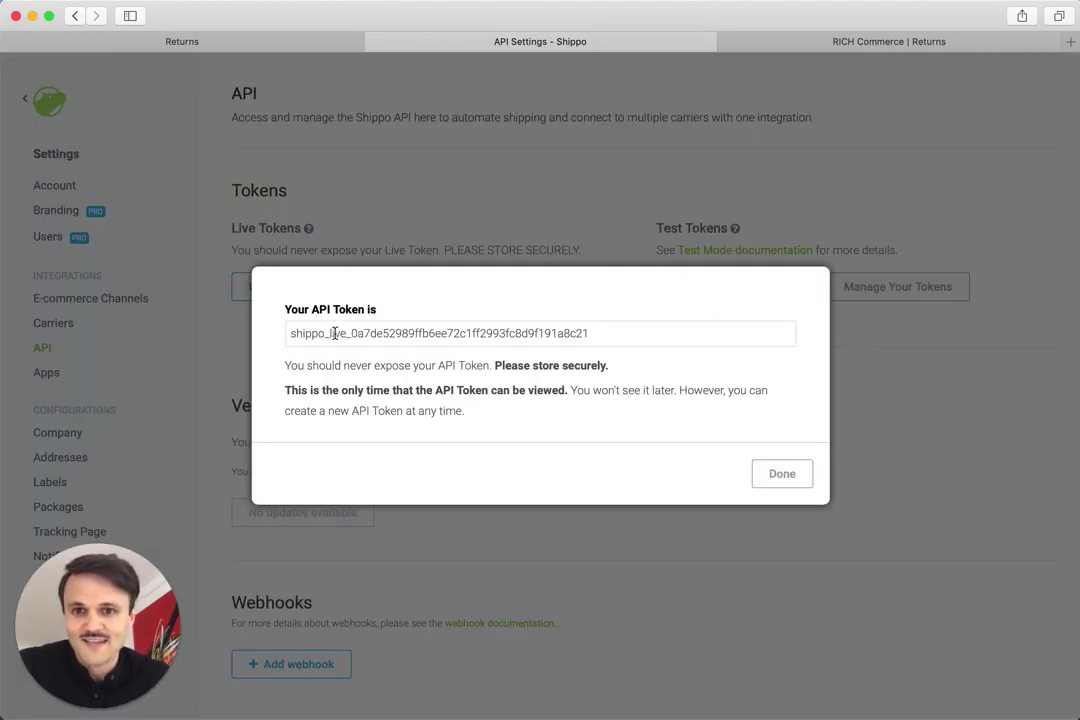
left_click(779, 473)
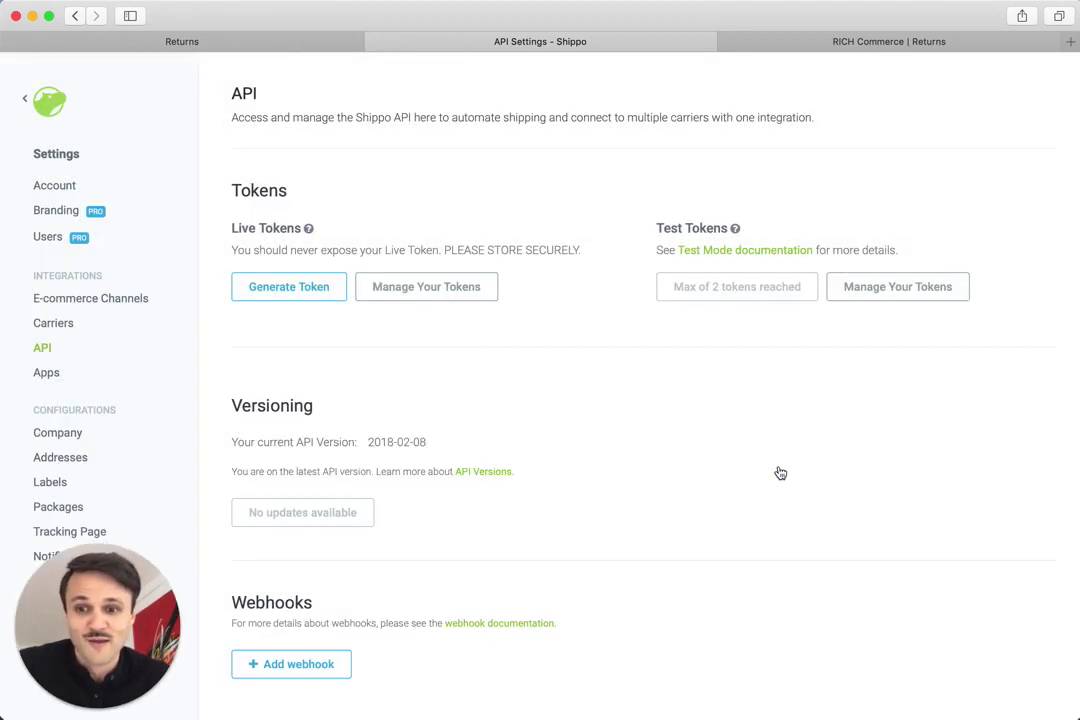
Step: Keep USPS as carrier and save the prepaid-label configuration with Priority Mail and package defaults
left_click(265, 45)
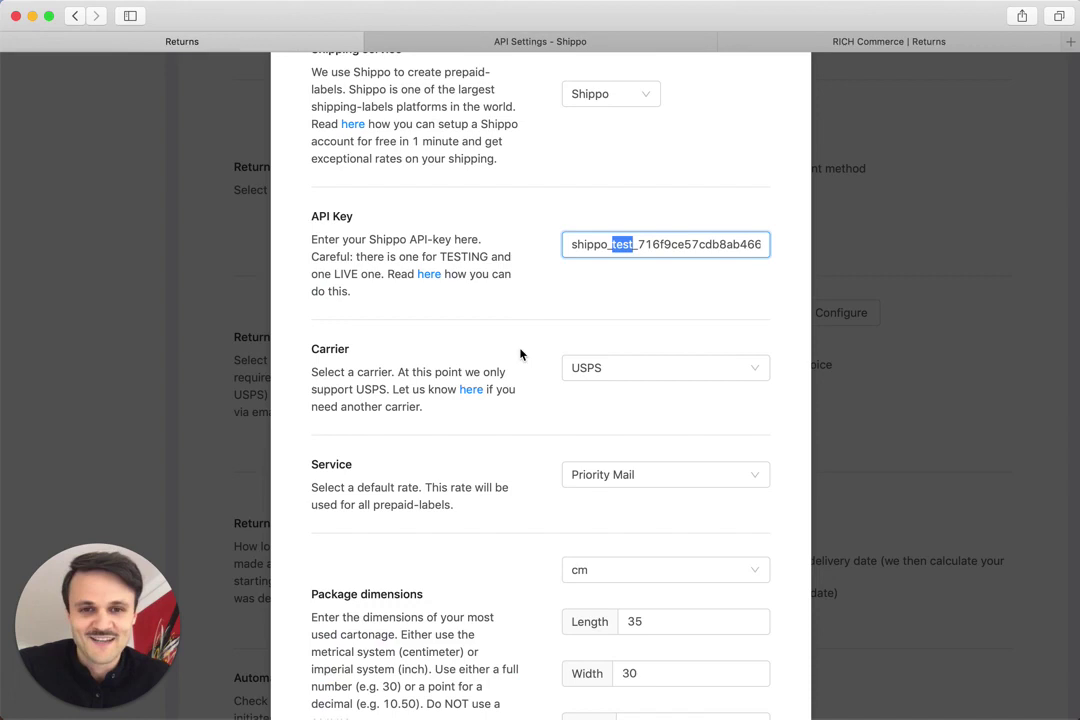
left_click(588, 369)
left_click(578, 368)
scroll(578, 369, "down", 3)
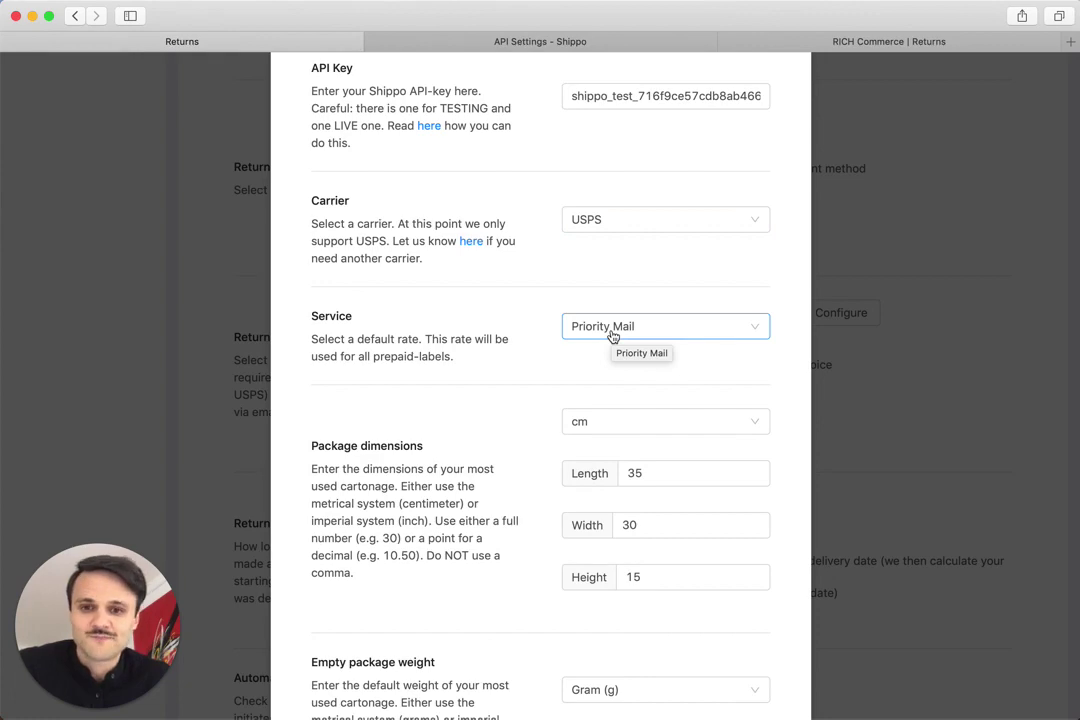
scroll(612, 336, "down", 3)
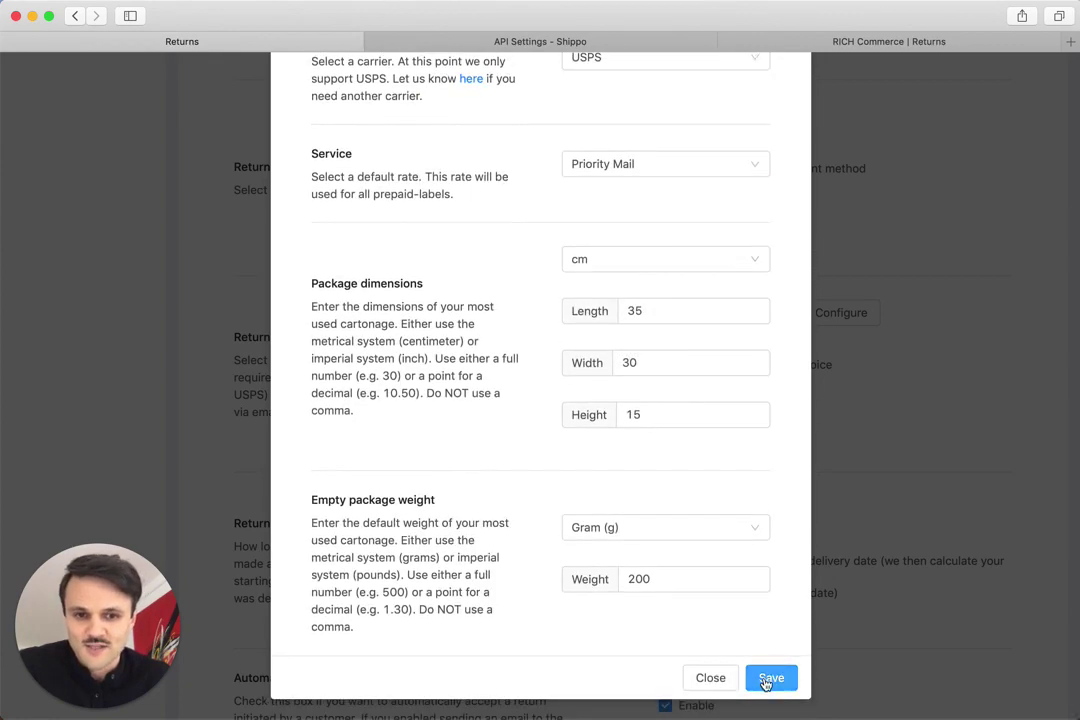
left_click(767, 680)
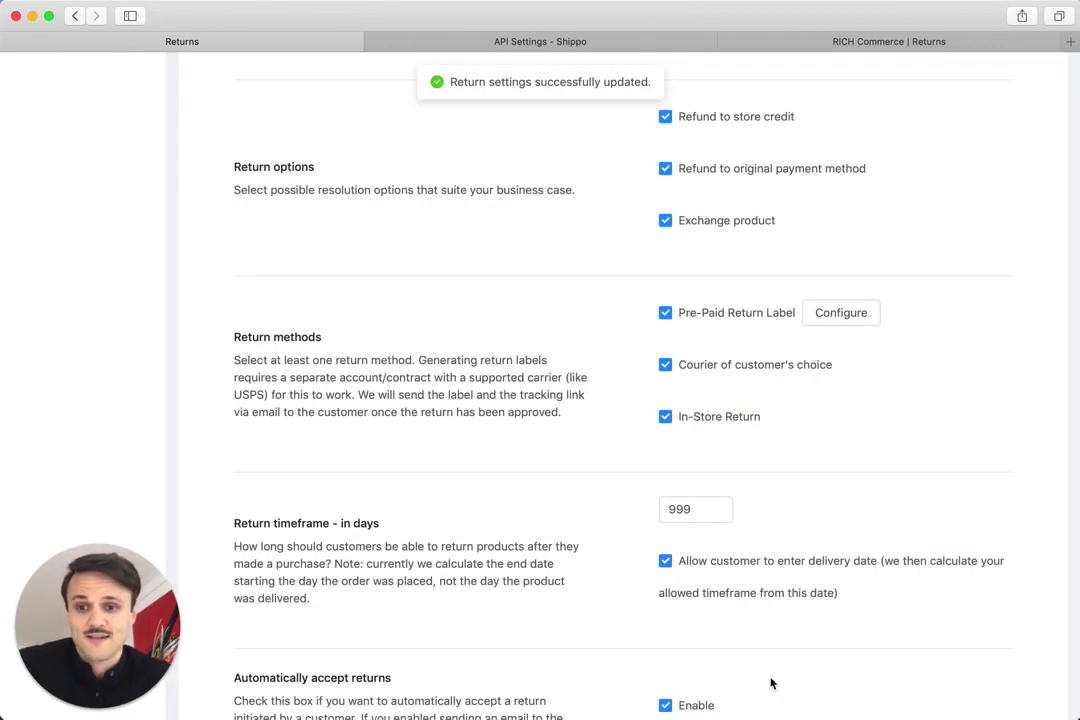
Step: Start a test return in the customer portal using the order number and customer's e-mail
left_click(779, 45)
left_click(529, 292)
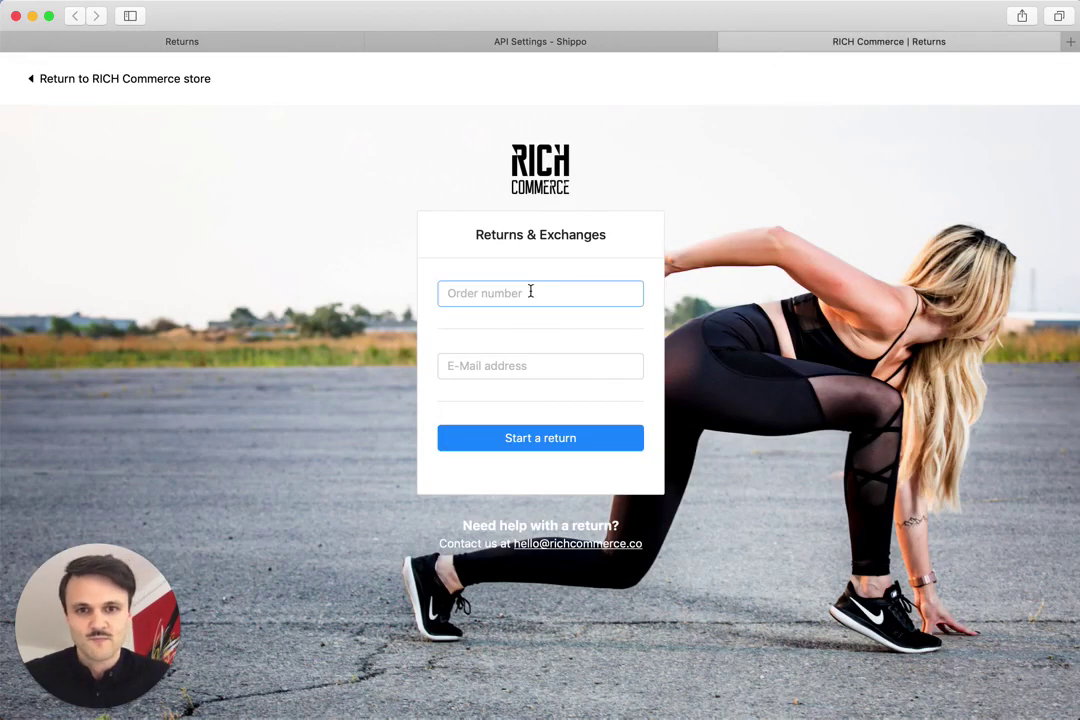
type("1151")
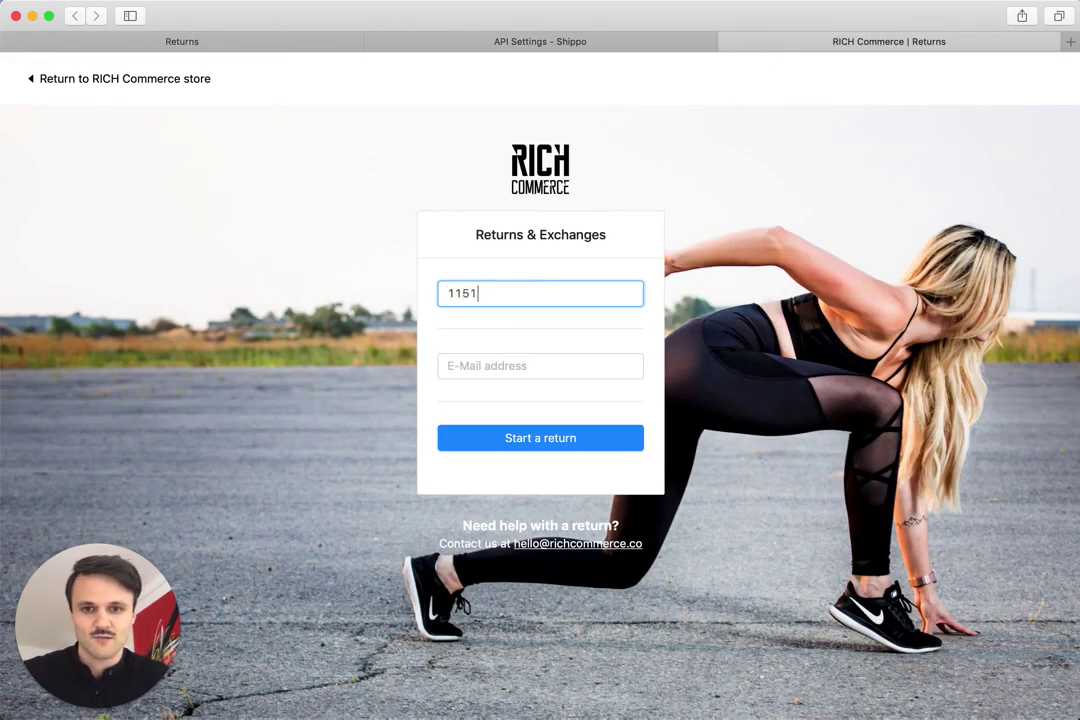
key("Tab")
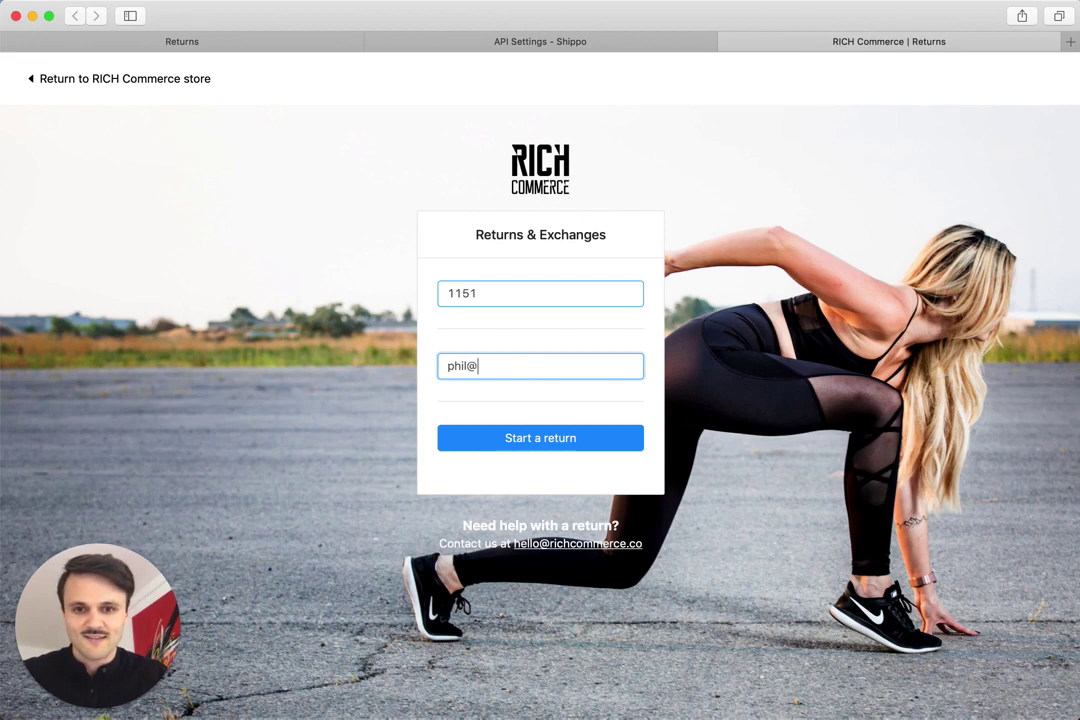
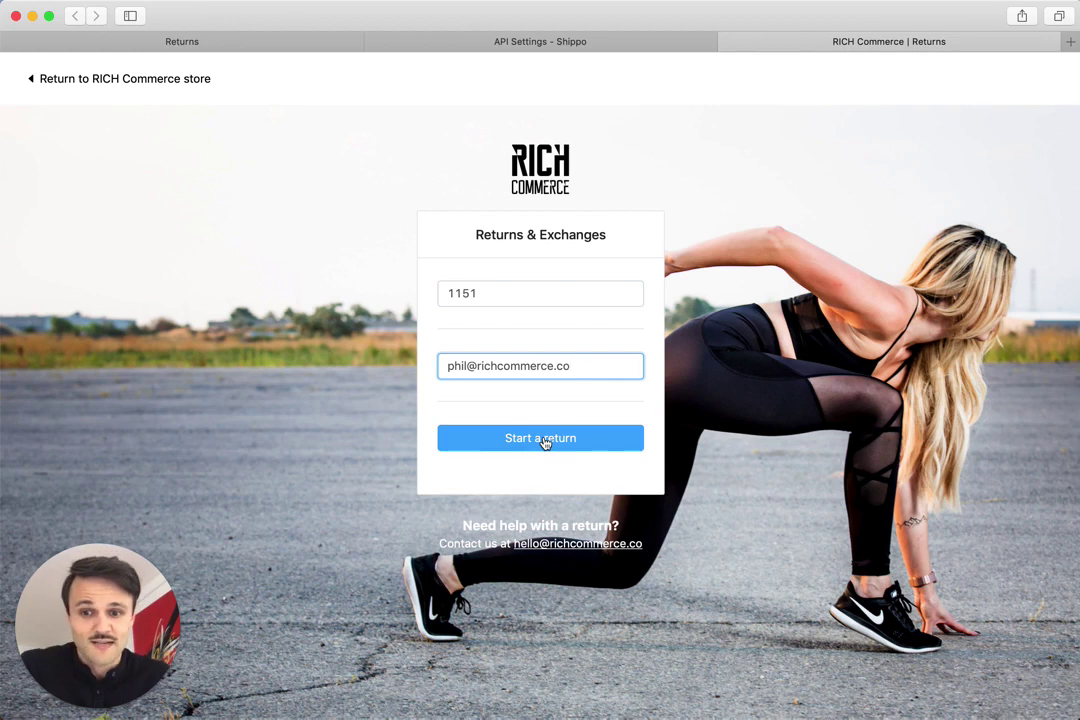
left_click(545, 443)
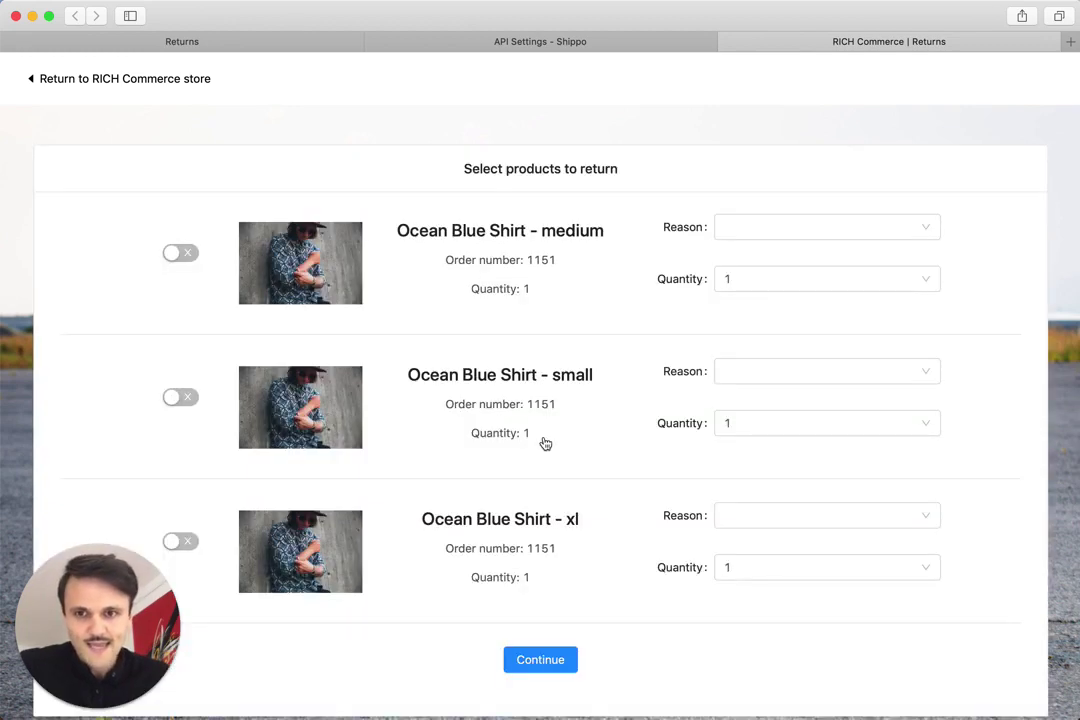
Step: Select the medium and small Ocean Blue Shirts, each with reason Didn't fit - Too small
left_click(182, 253)
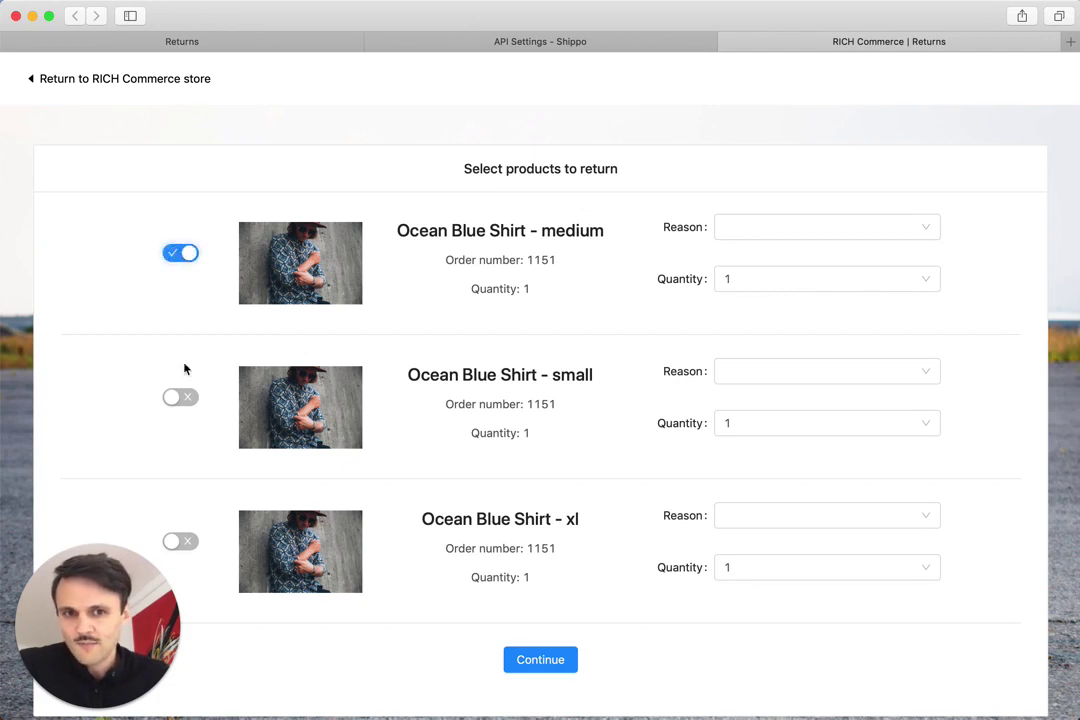
left_click(182, 397)
left_click(786, 373)
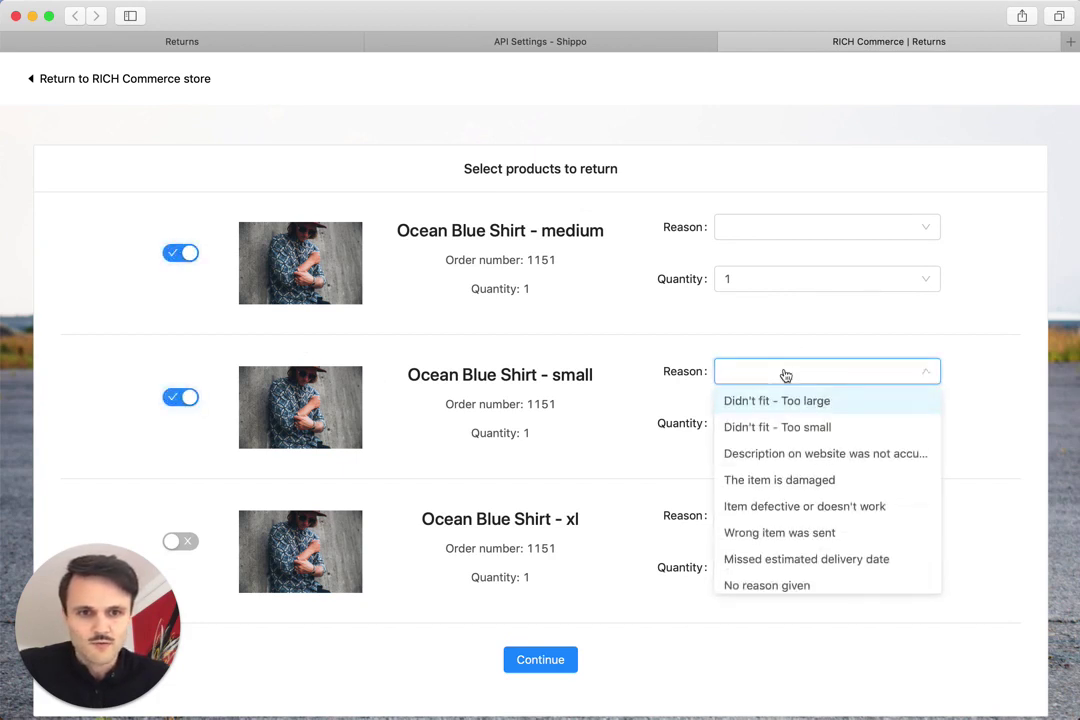
left_click(792, 428)
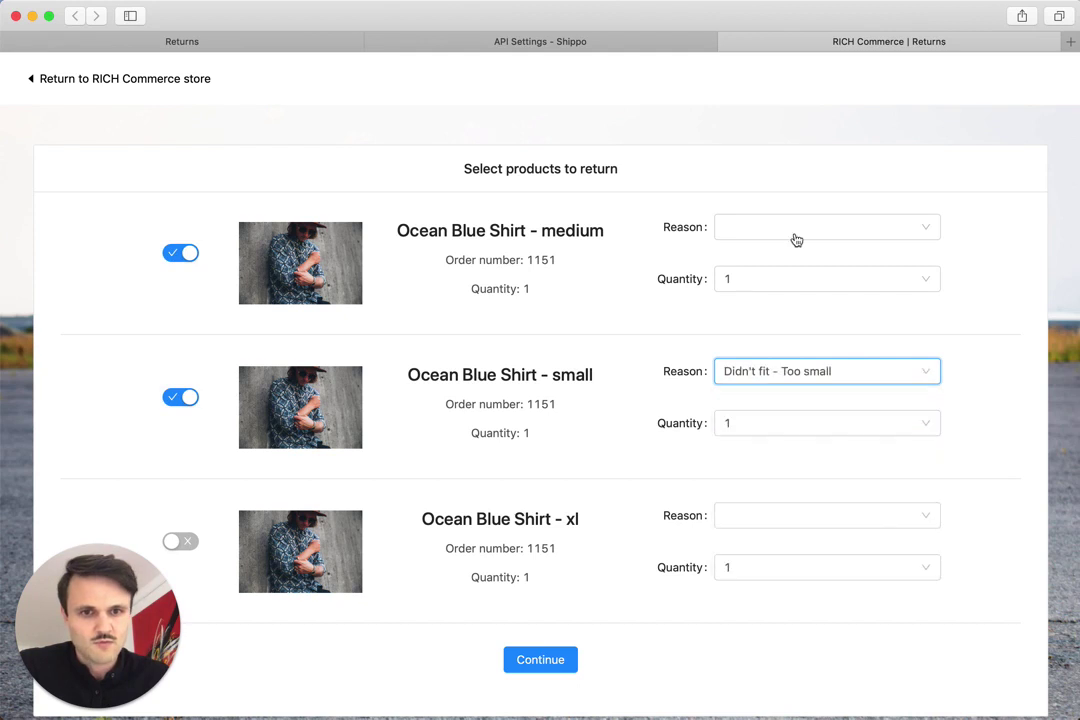
left_click(790, 233)
left_click(791, 284)
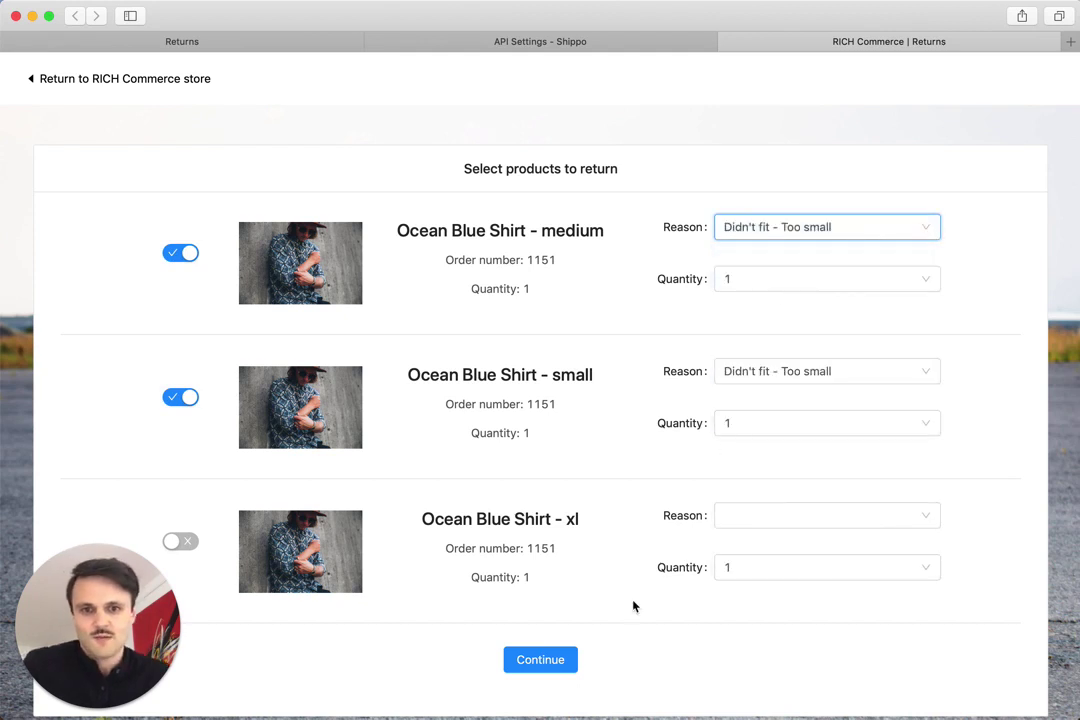
Step: Continue with store credit as the refund and choose shipping via pre-paid return label
left_click(553, 658)
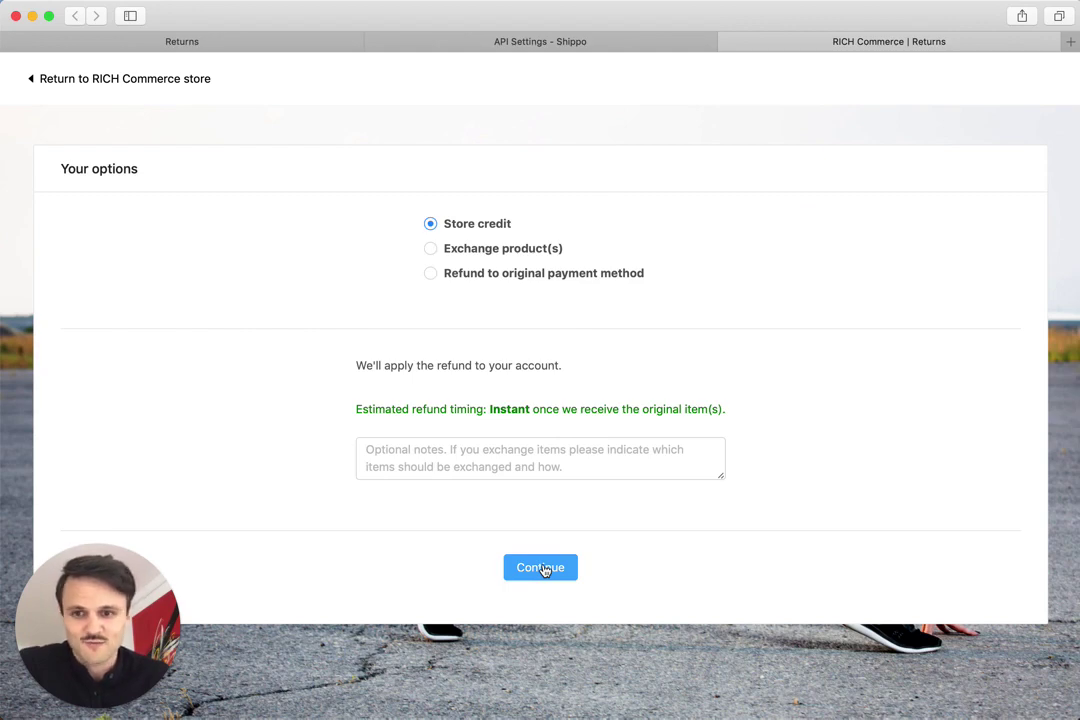
left_click(541, 569)
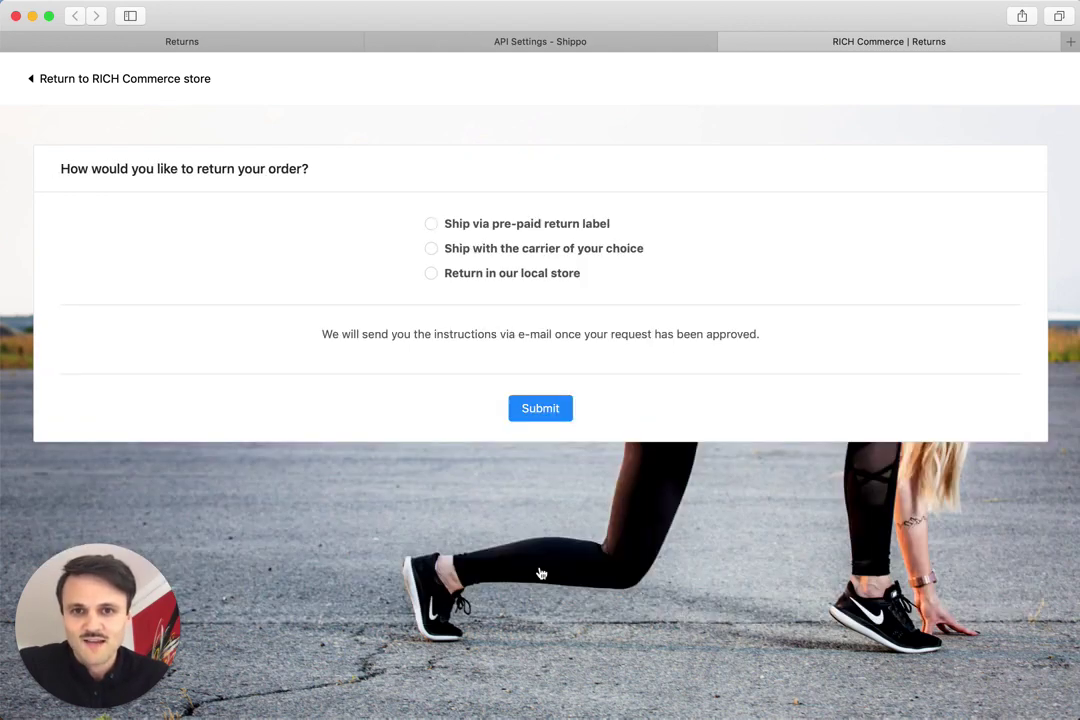
left_click(431, 224)
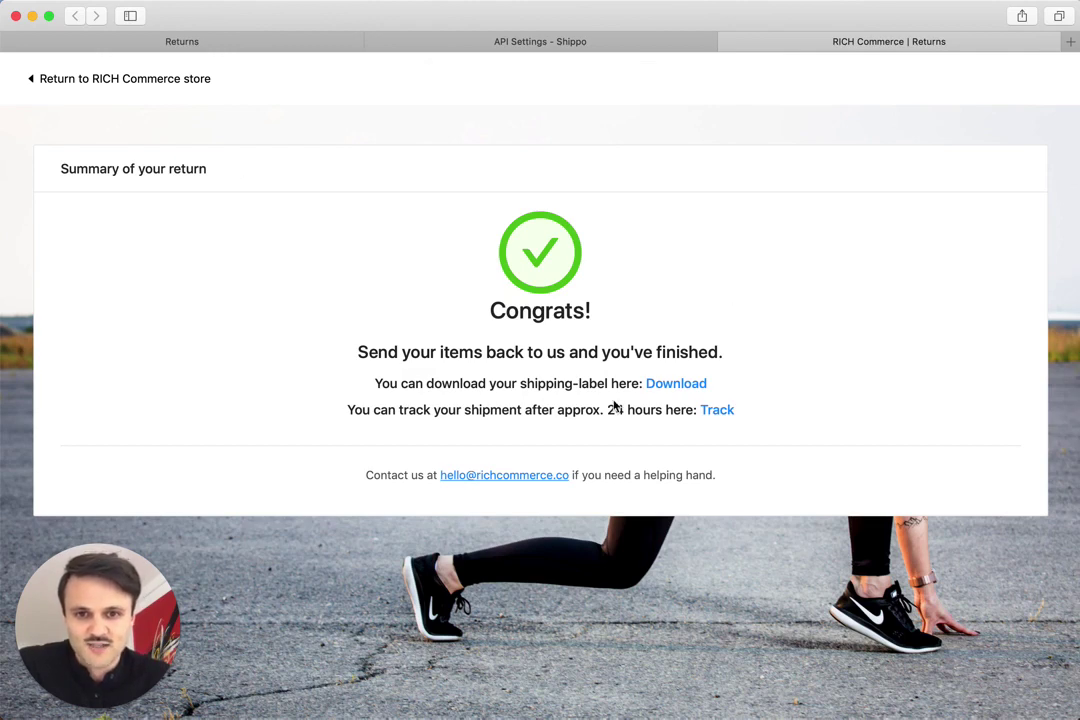
left_click(653, 386)
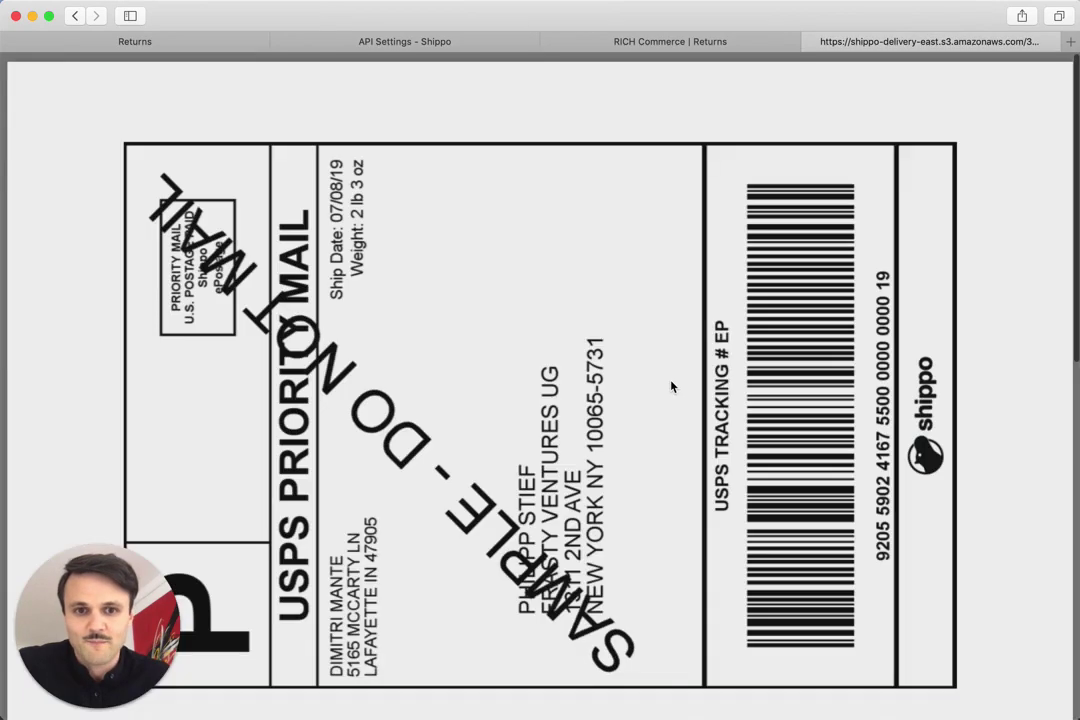
scroll(661, 322, "down", 5)
scroll(661, 322, "up", 4)
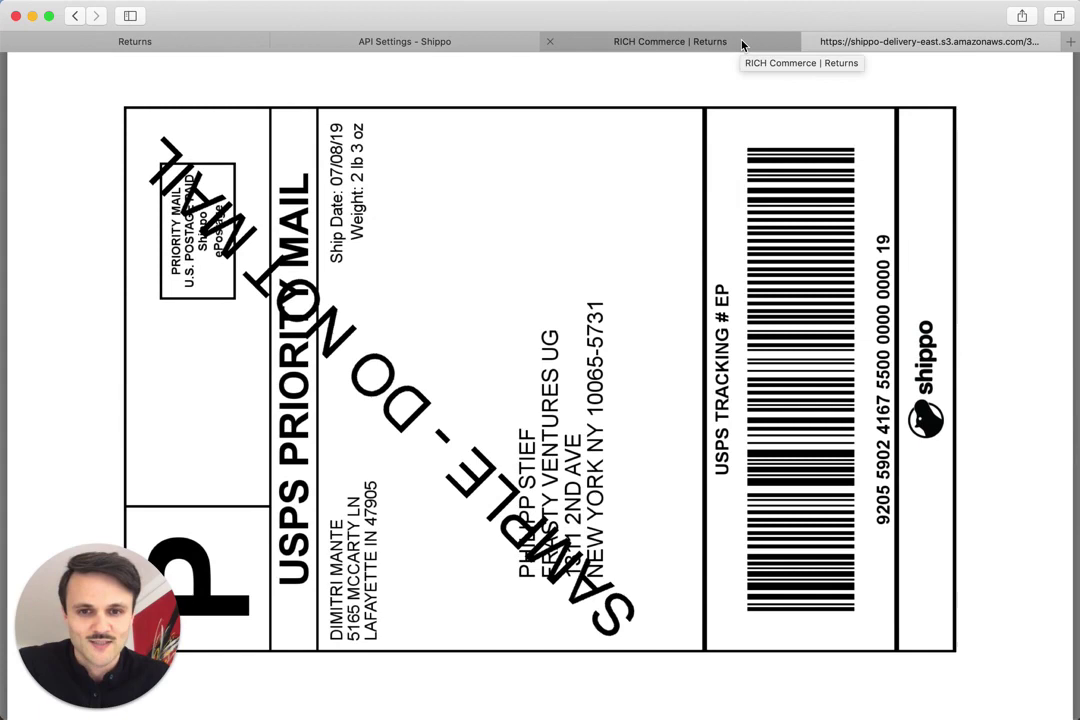
scroll(738, 175, "down", 3)
scroll(738, 175, "up", 3)
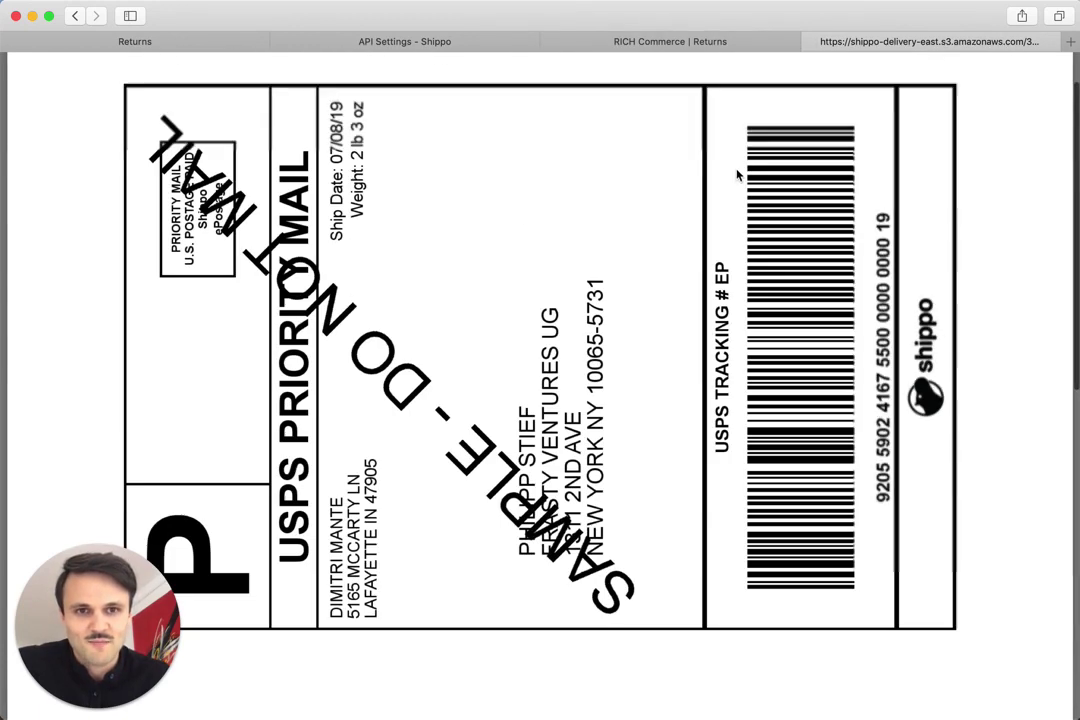
left_click(810, 41)
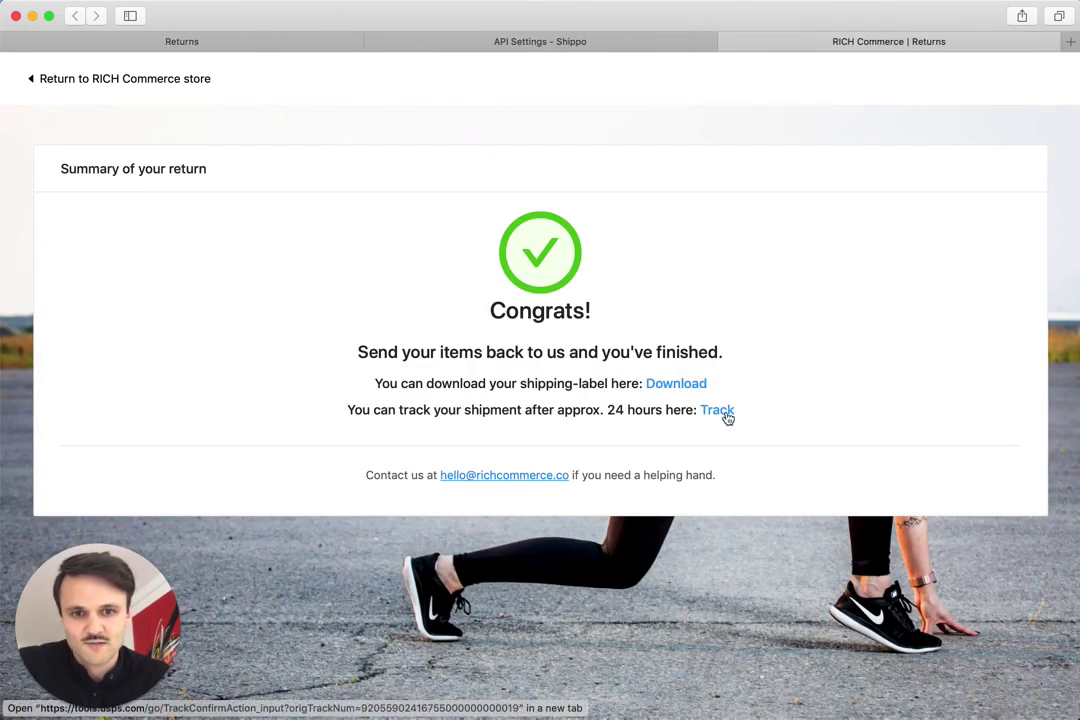
Step: Follow the return label's tracking link and review its USPS Delivered status
left_click(727, 414)
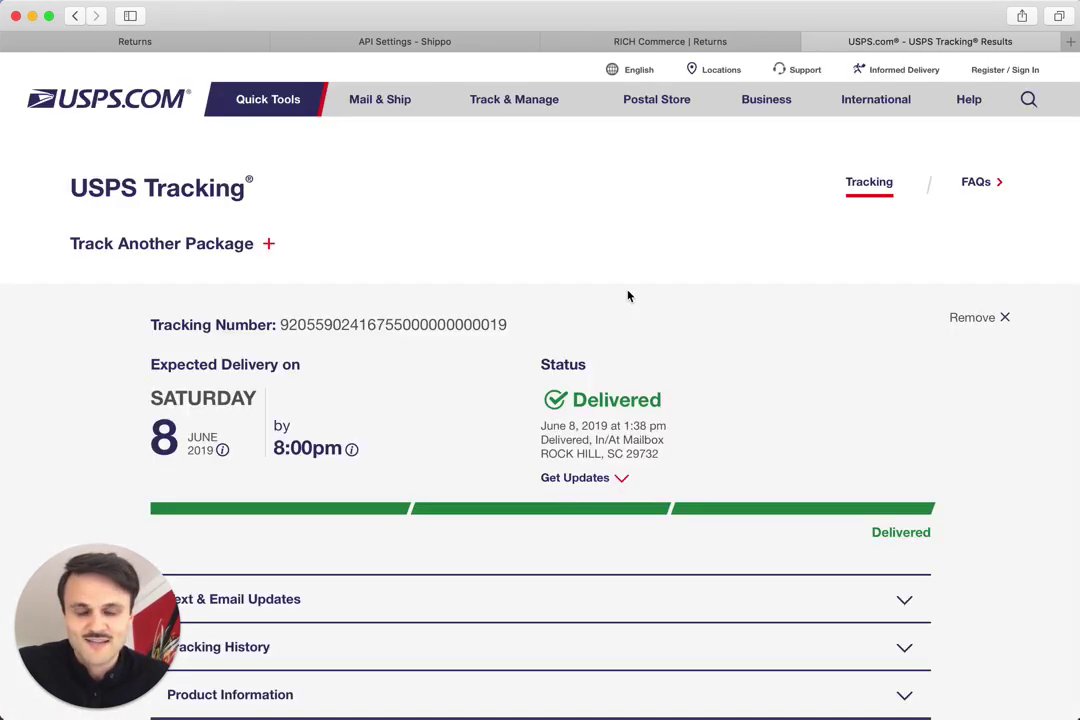
scroll(628, 296, "down", 5)
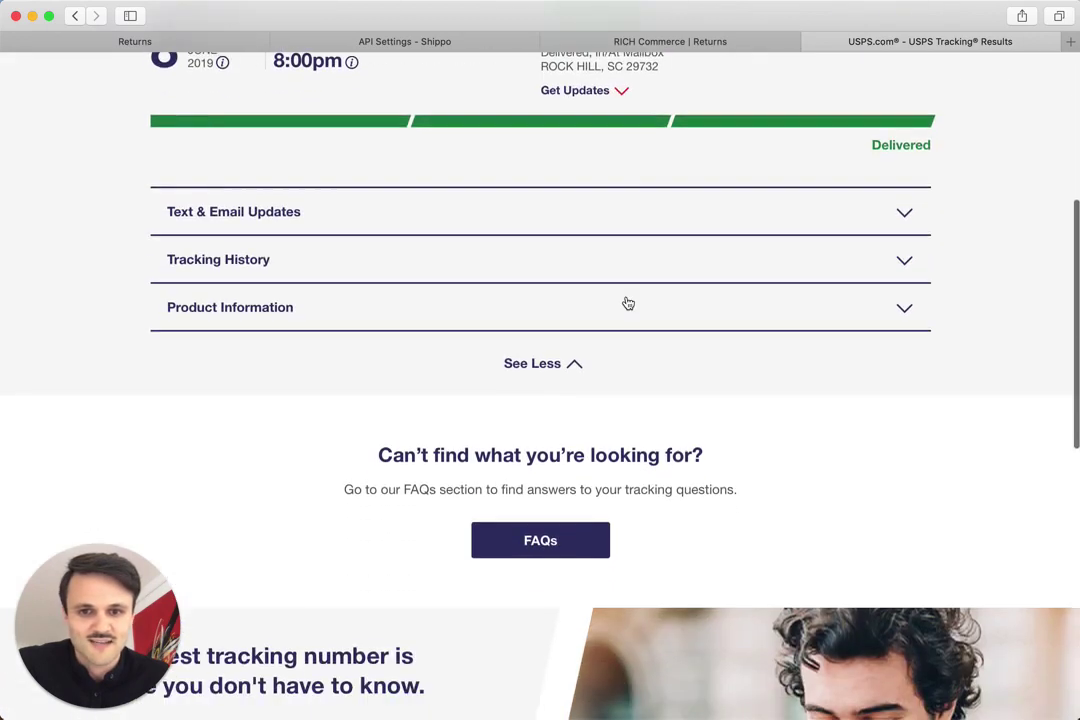
scroll(627, 306, "up", 5)
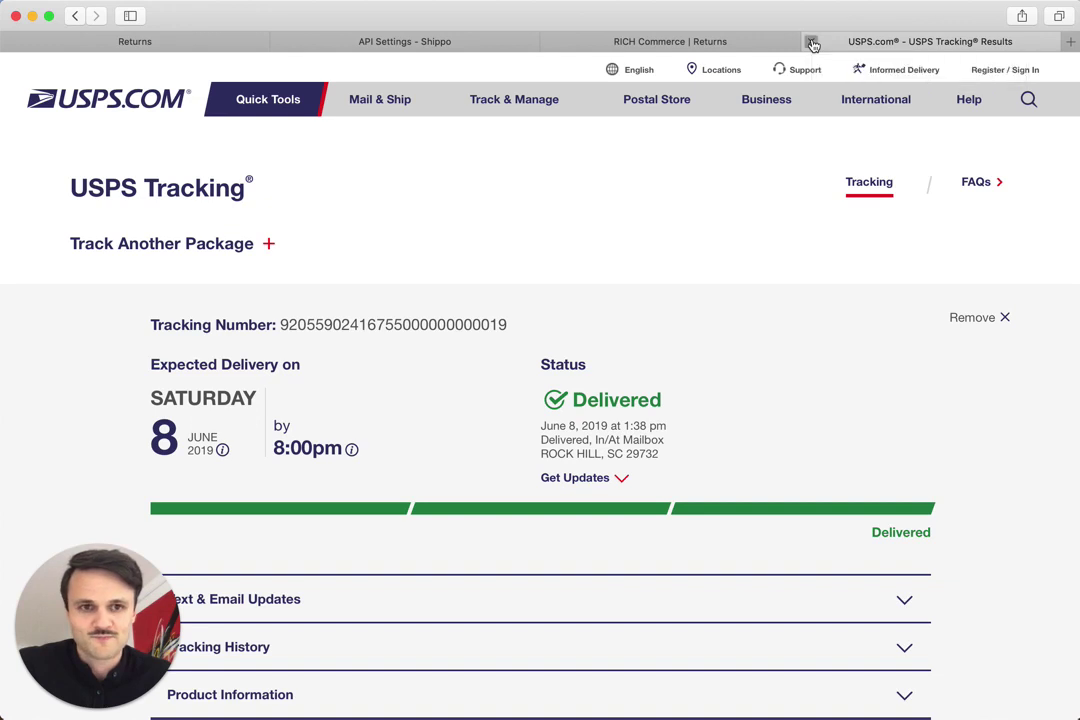
Step: Close the USPS Tracking tab to get back to the Congrats return summary
left_click(812, 43)
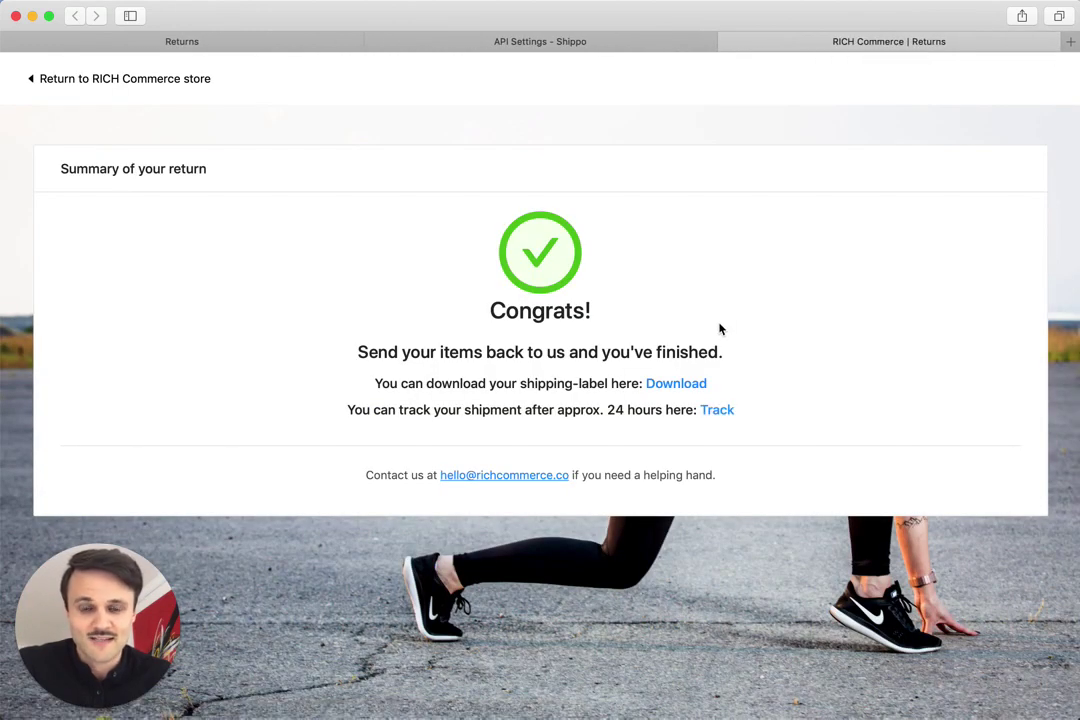